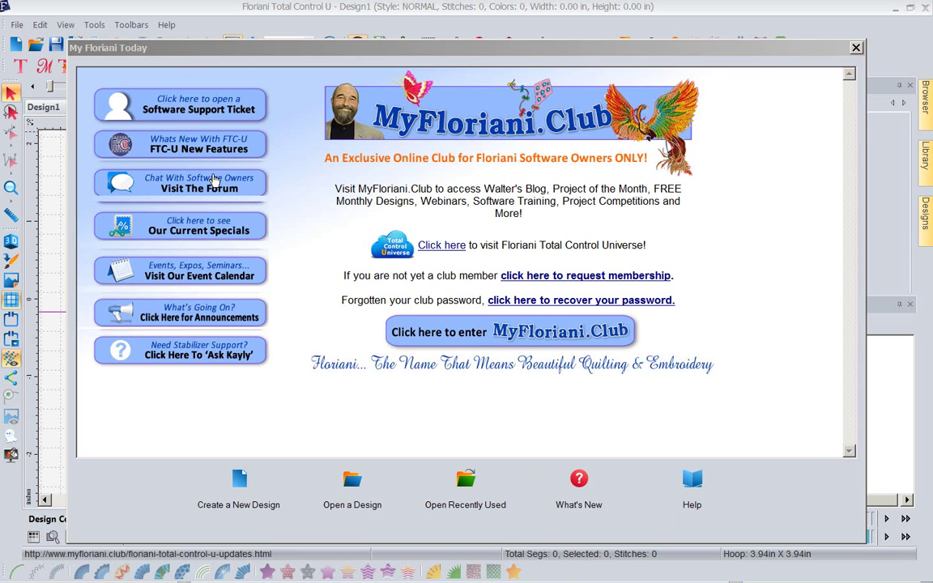
# Step: Enter MyFloriani.Club from the My Floriani Today welcome window
pyautogui.click(525, 340)
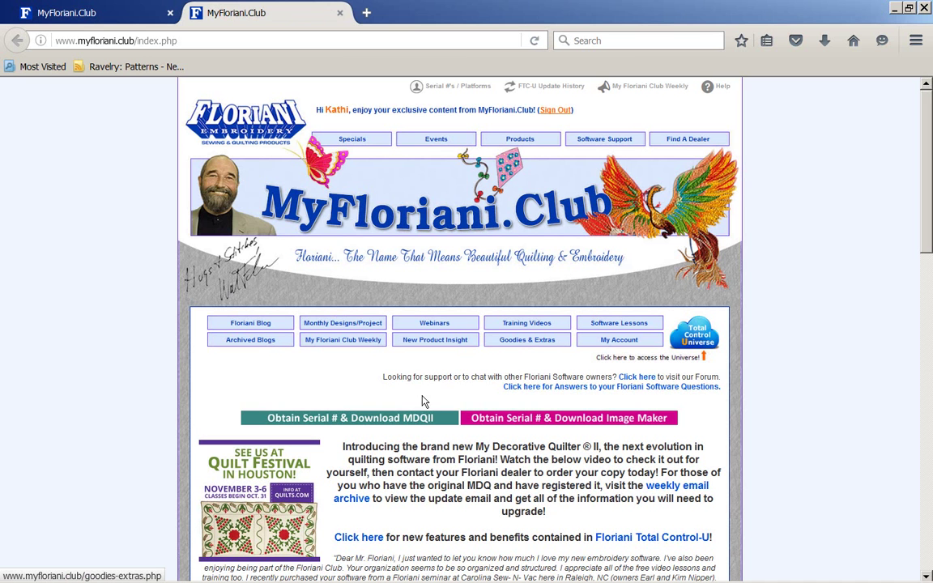
# Step: Scroll up and down through the MyFloriani.Club home page to review its content
pyautogui.scroll(-1, 421, 401)
pyautogui.scroll(-3, 421, 401)
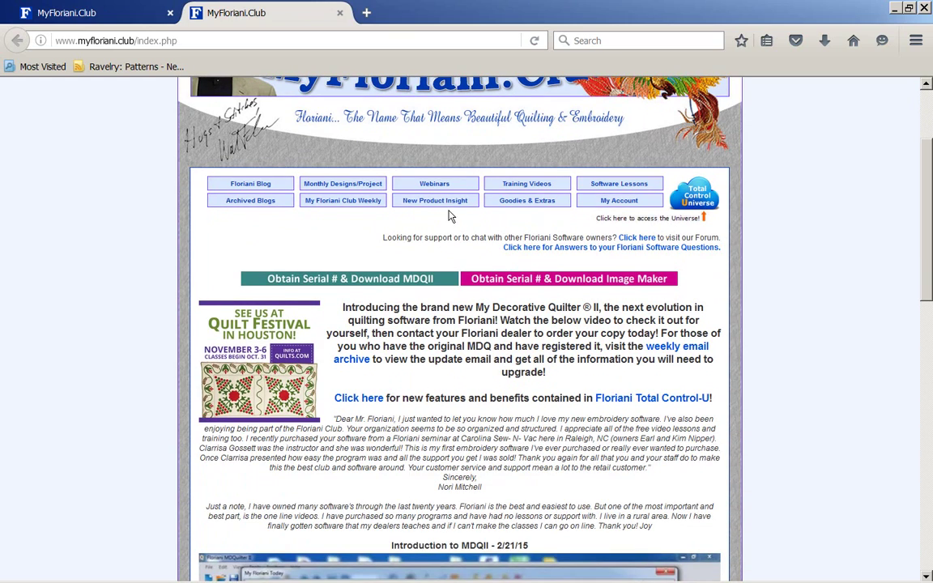
pyautogui.scroll(-6, 446, 335)
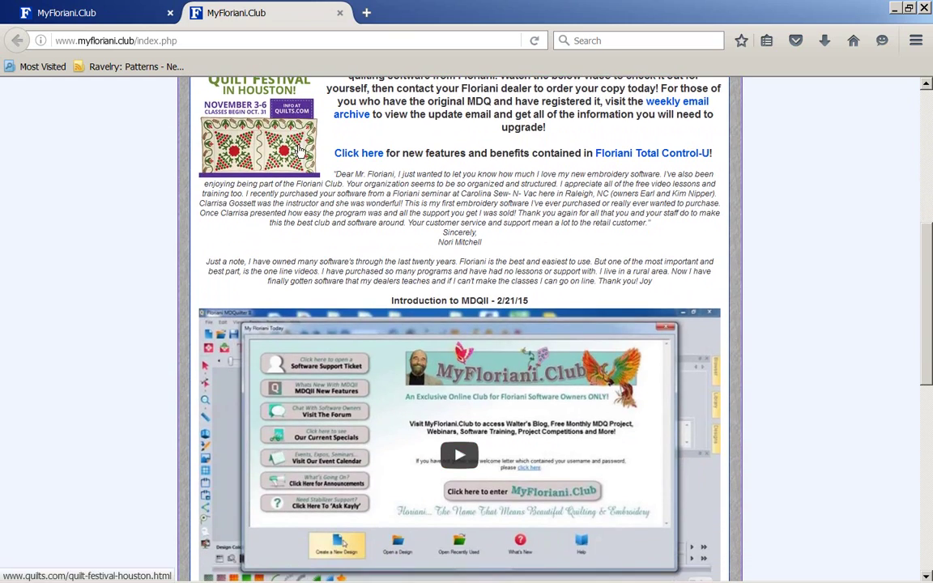
pyautogui.scroll(2, 381, 174)
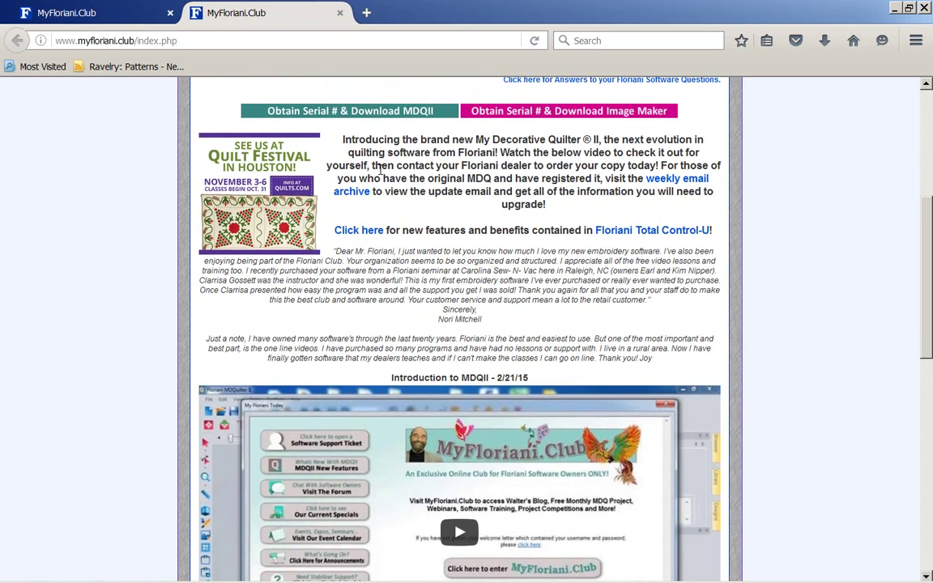
pyautogui.scroll(-3, 381, 169)
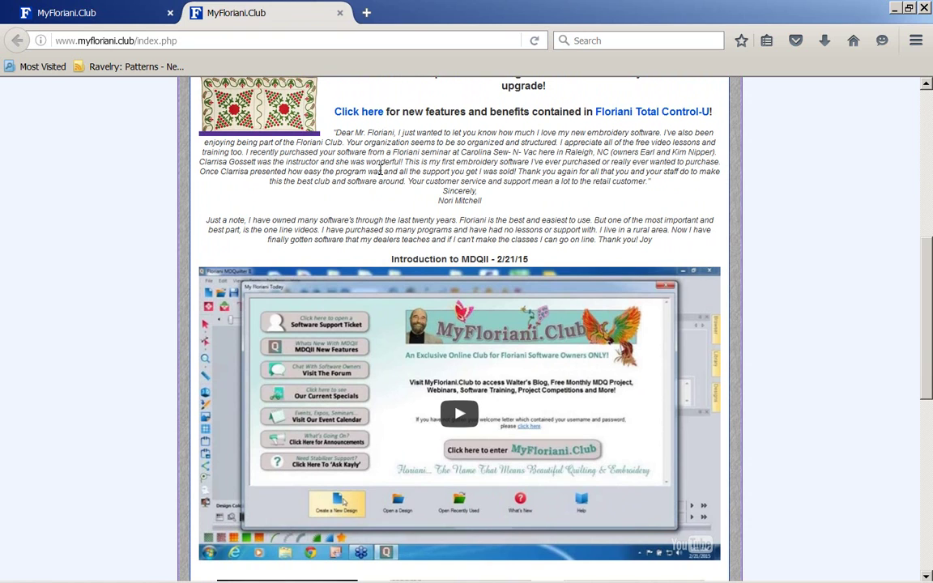
pyautogui.scroll(3, 381, 170)
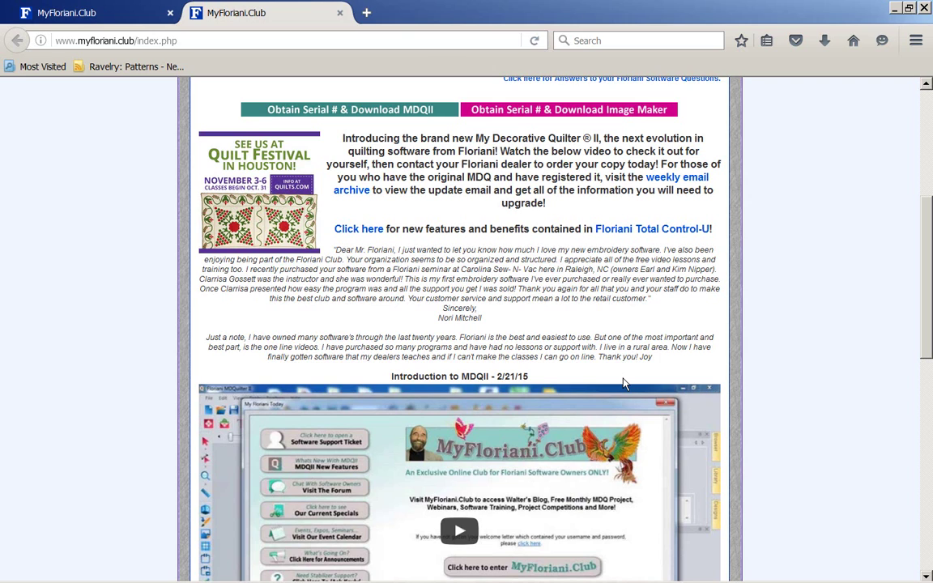
pyautogui.scroll(-1, 624, 384)
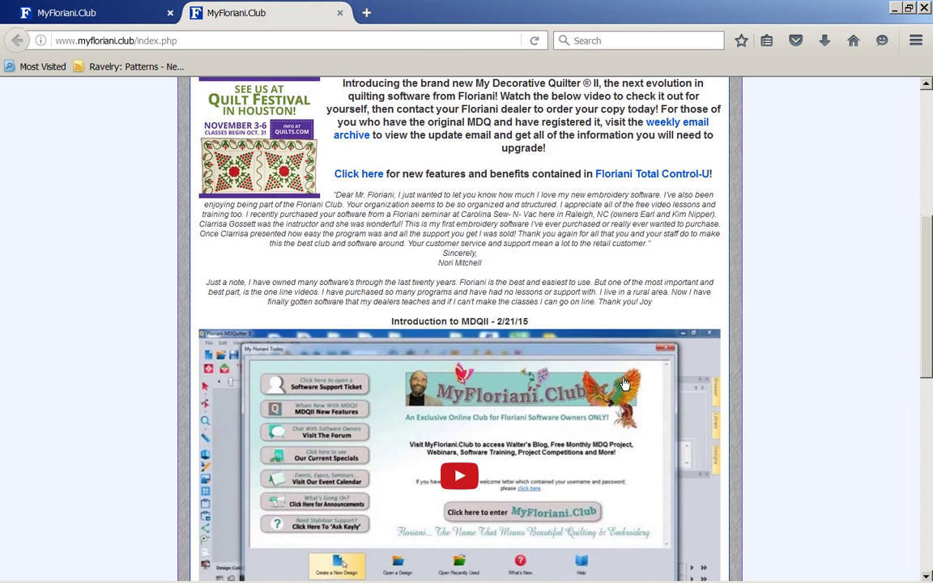
pyautogui.scroll(-1, 624, 384)
pyautogui.scroll(-2, 624, 384)
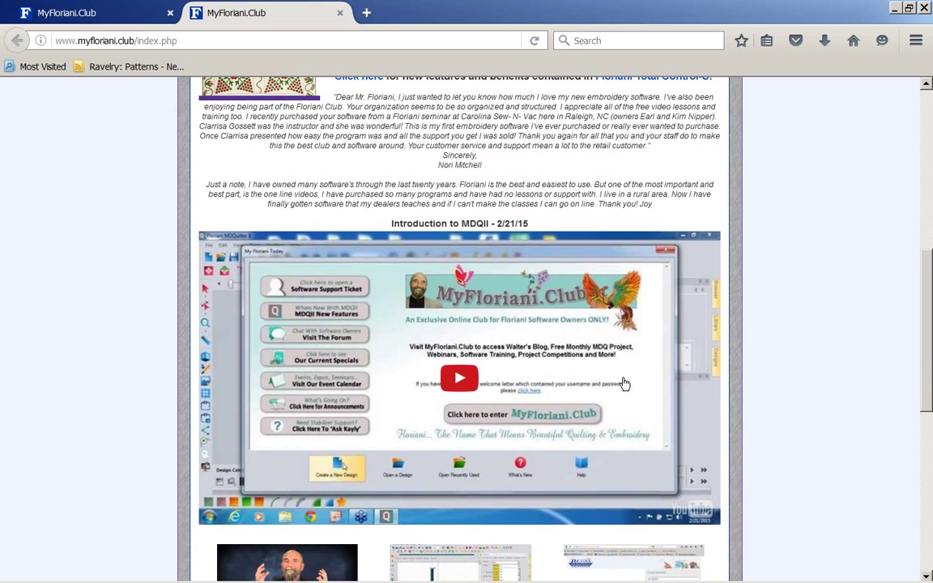
pyautogui.scroll(1, 624, 386)
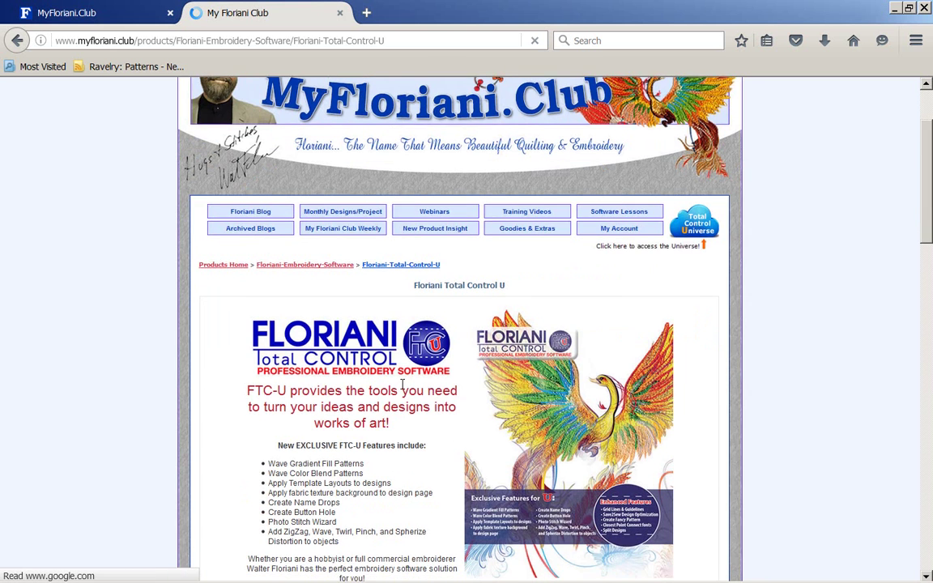
pyautogui.scroll(-3, 402, 384)
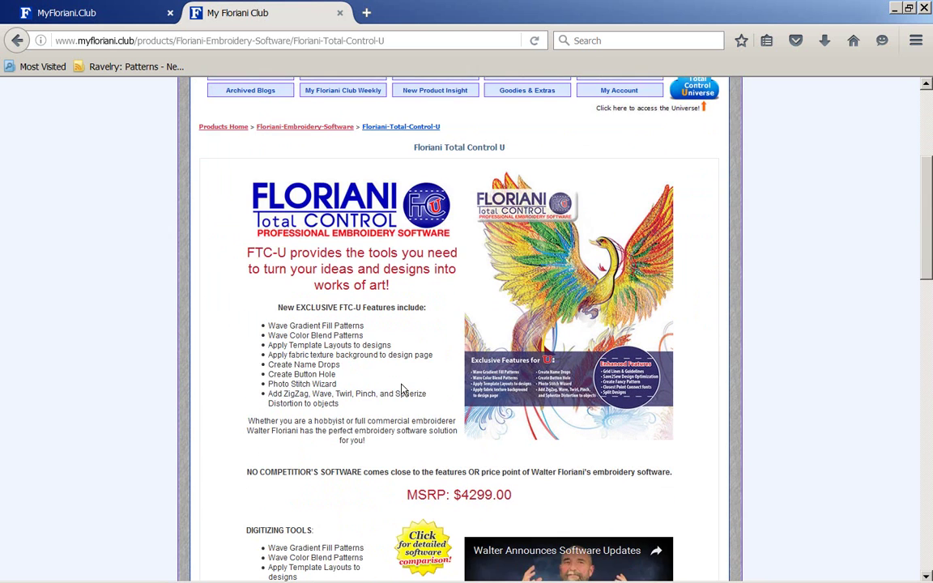
pyautogui.scroll(-10, 402, 390)
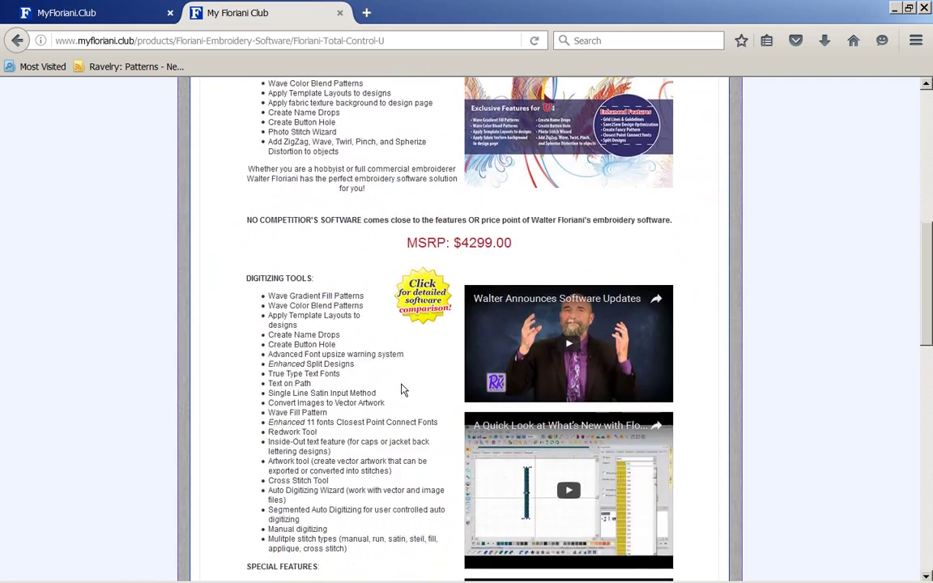
pyautogui.scroll(-15, 402, 387)
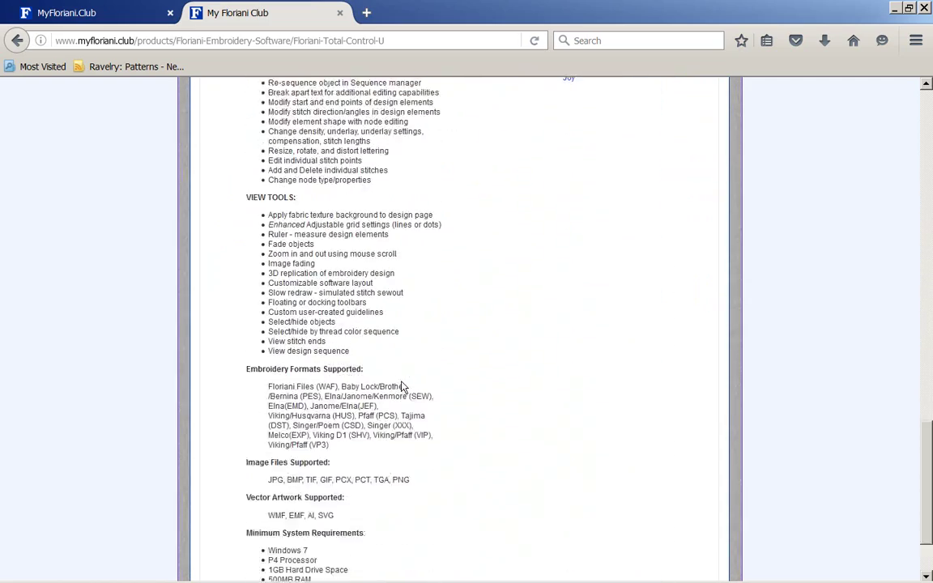
pyautogui.scroll(20, 403, 384)
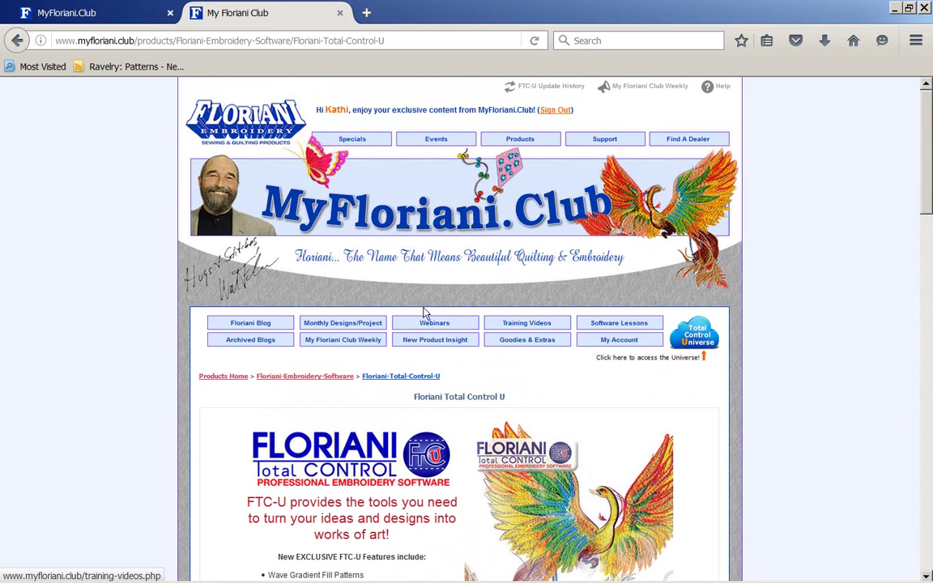
# Step: Open the My Floriani Club Weekly newsletter and scroll through its announcements
pyautogui.click(367, 341)
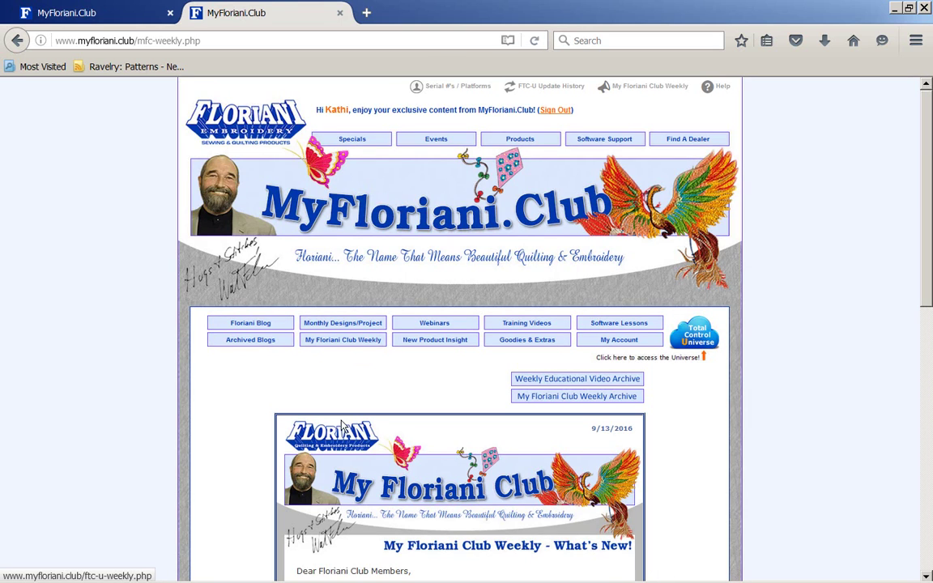
pyautogui.scroll(-2, 392, 451)
pyautogui.scroll(-4, 392, 451)
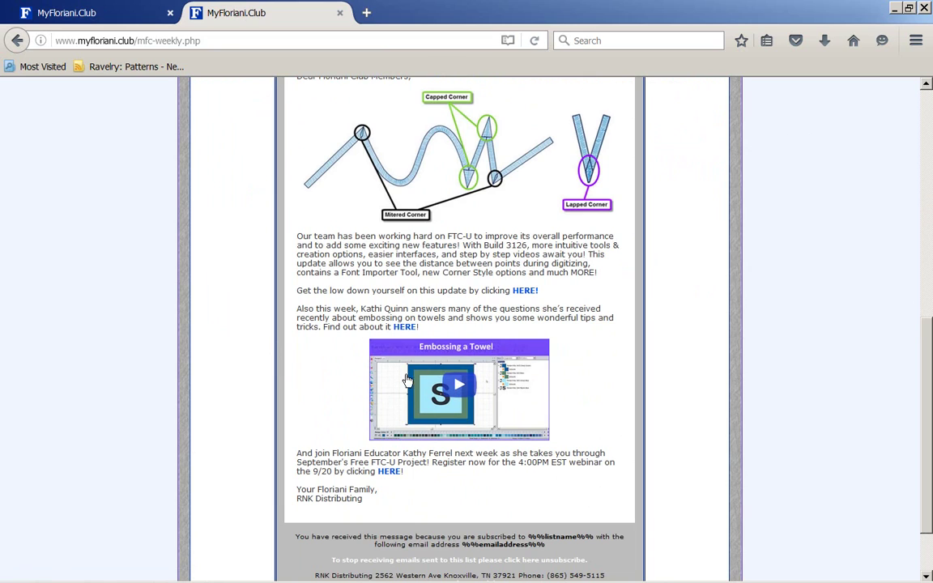
pyautogui.scroll(5, 387, 209)
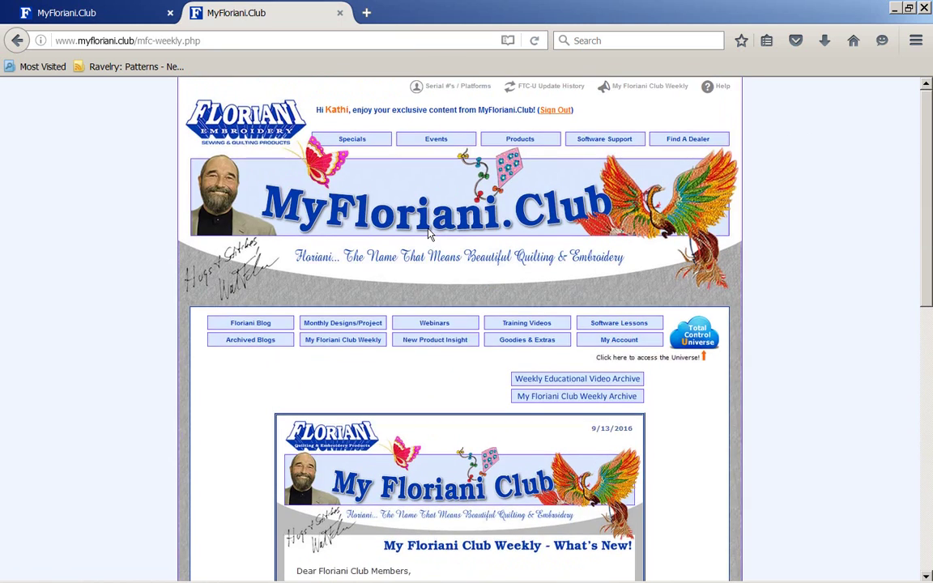
pyautogui.scroll(-2, 430, 234)
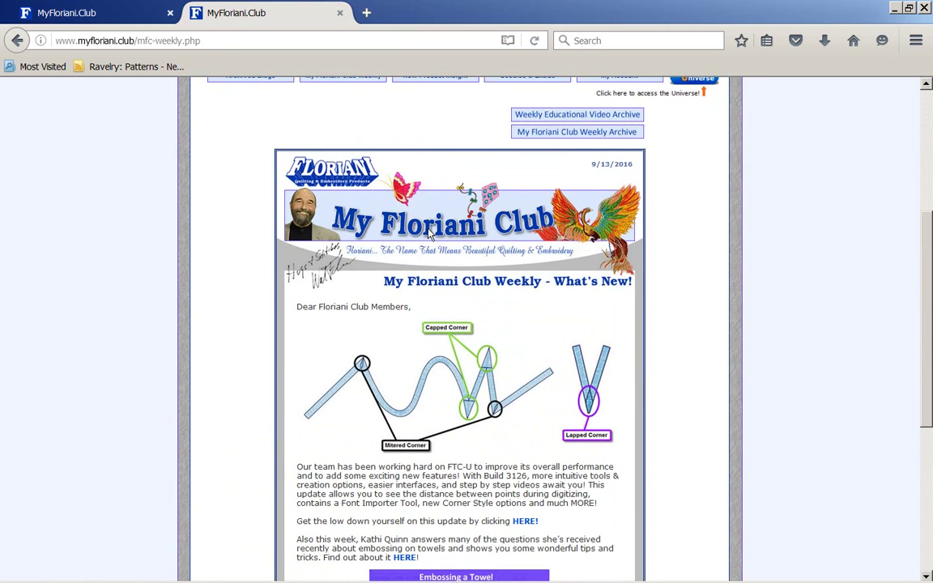
pyautogui.scroll(2, 430, 232)
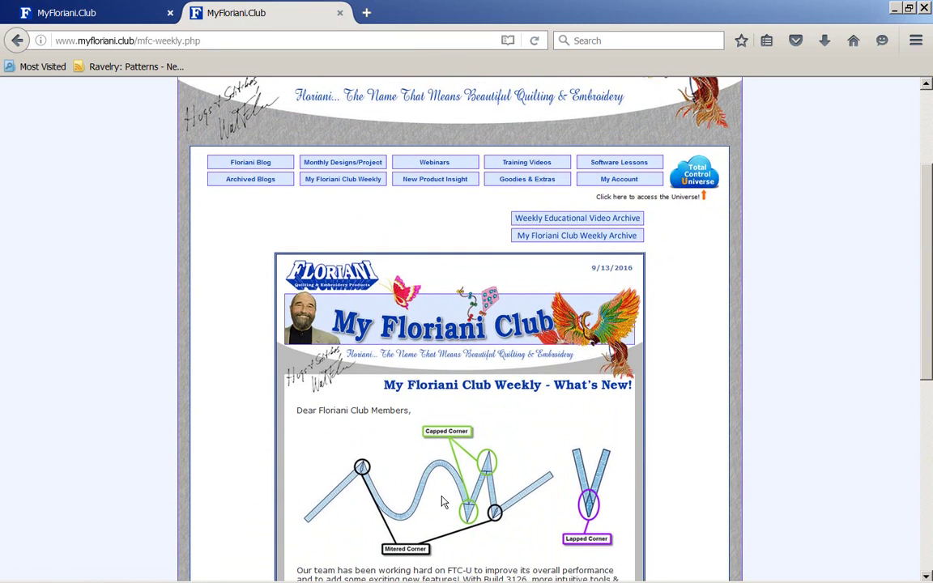
pyautogui.scroll(-6, 444, 490)
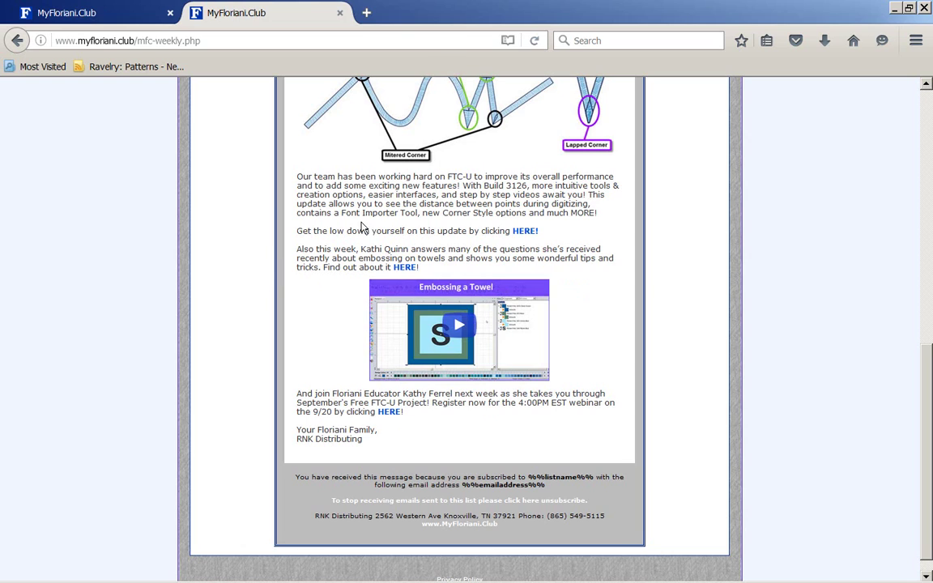
# Step: Open the Version 3126 update notes and read the Font Importer Tool section
pyautogui.click(526, 232)
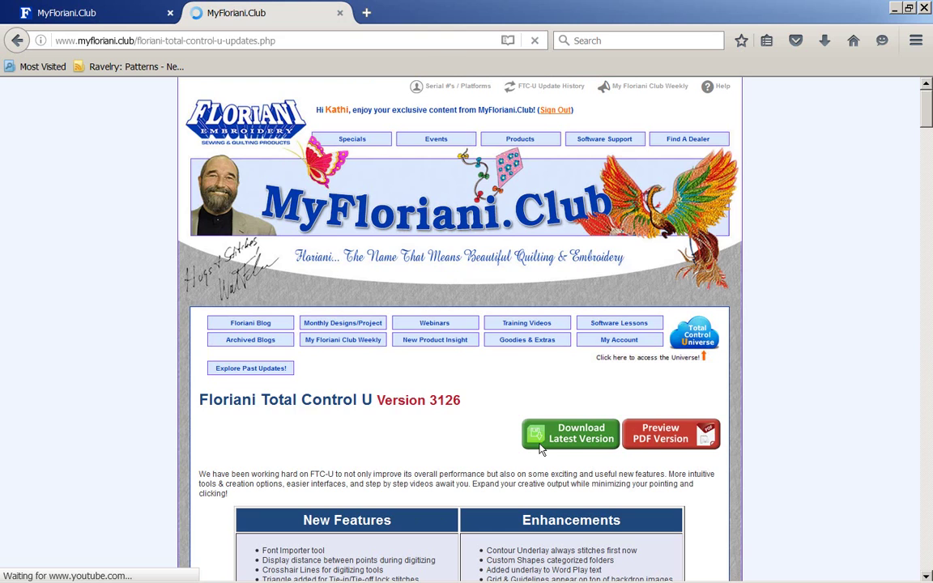
pyautogui.scroll(-5, 916, 247)
pyautogui.scroll(1, 763, 208)
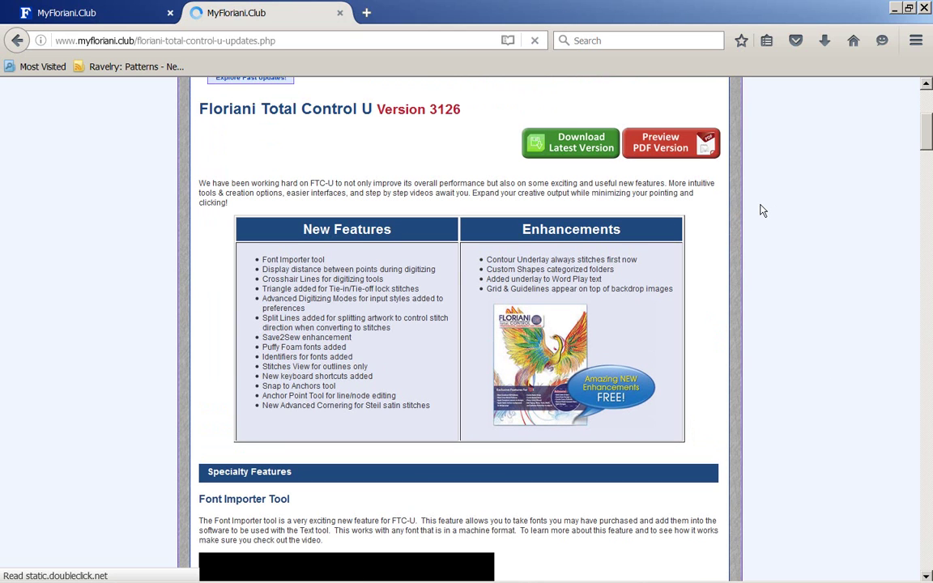
pyautogui.scroll(1, 476, 179)
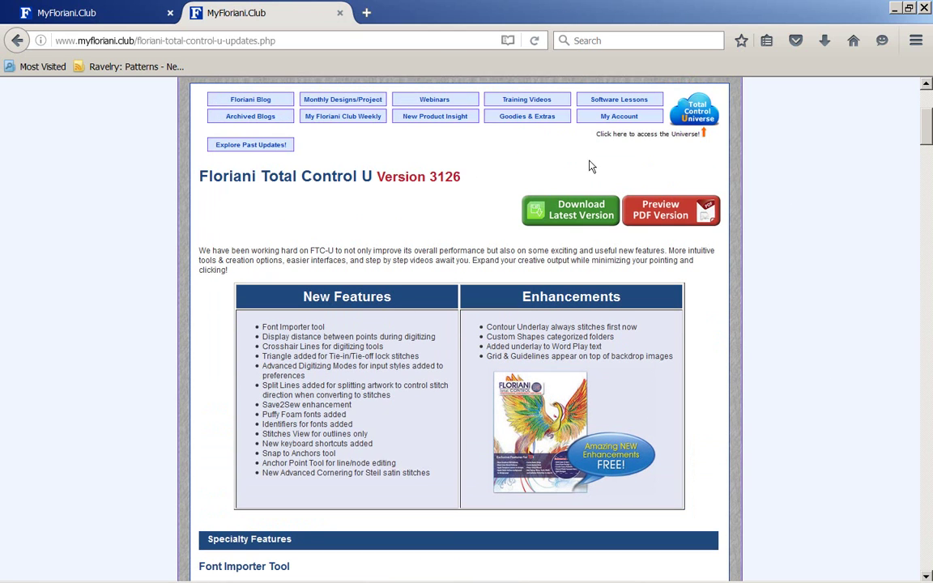
pyautogui.moveTo(924, 127)
pyautogui.mouseDown()
pyautogui.moveTo(928, 519)
pyautogui.moveTo(929, 134)
pyautogui.mouseUp()
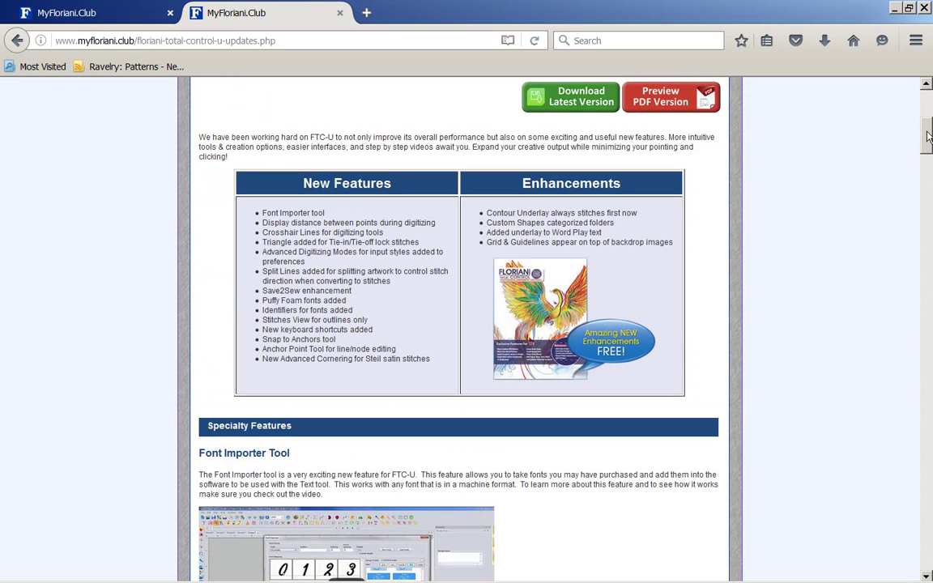
# Step: Close the update-notes tab and the Firefox window to return to Total Control U
pyautogui.click(340, 13)
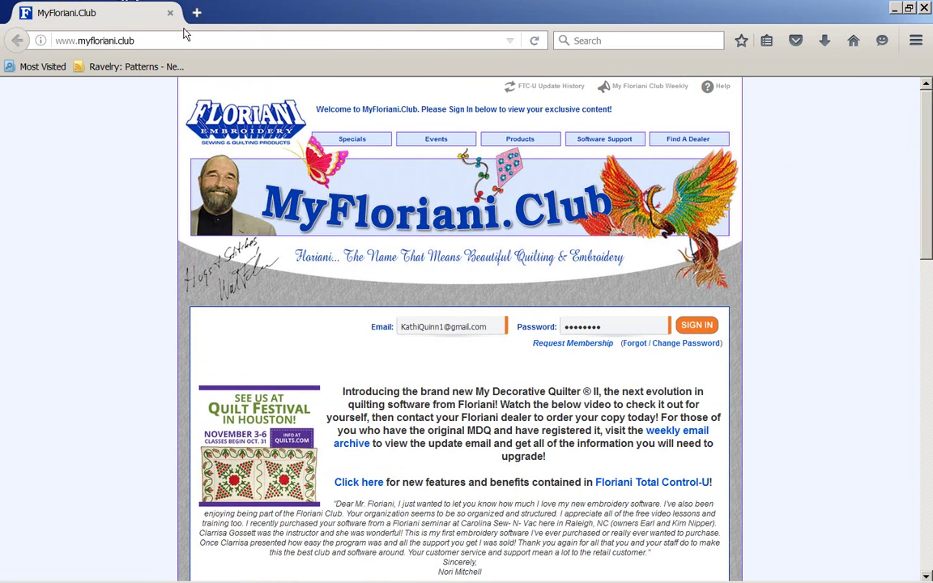
pyautogui.scroll(-9, 361, 354)
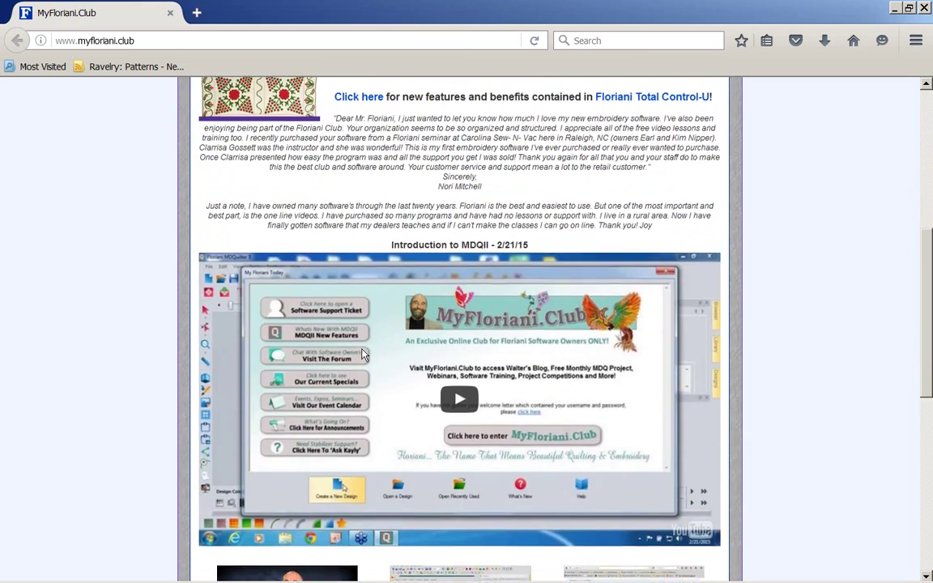
pyautogui.scroll(10, 362, 354)
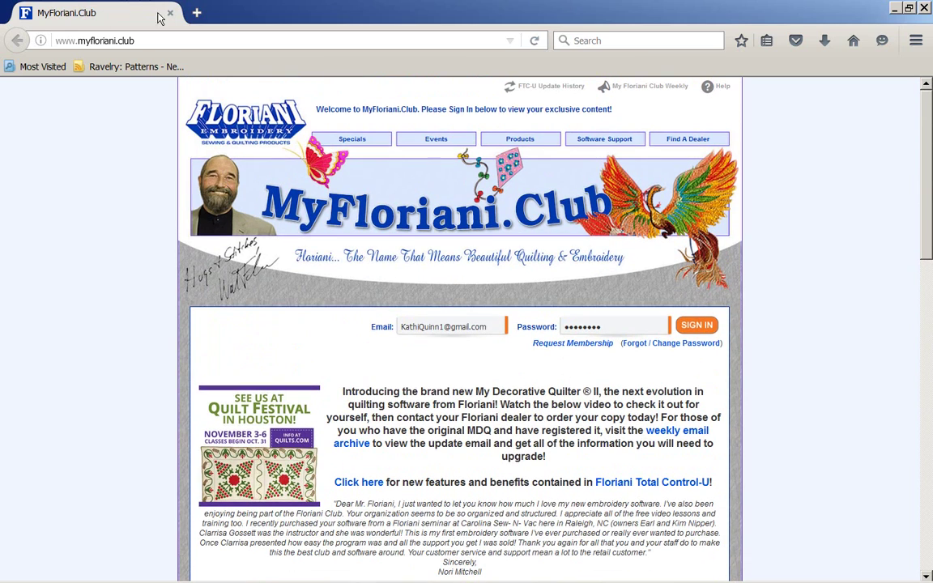
pyautogui.click(171, 14)
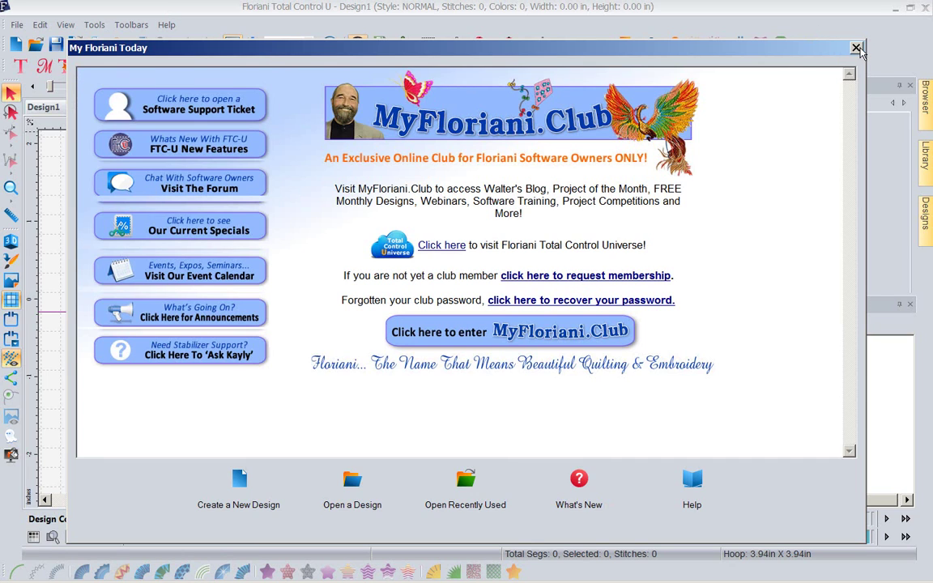
# Step: Close the My Floriani Today window with Esc, revealing the empty Design1 workspace
pyautogui.press('Escape')
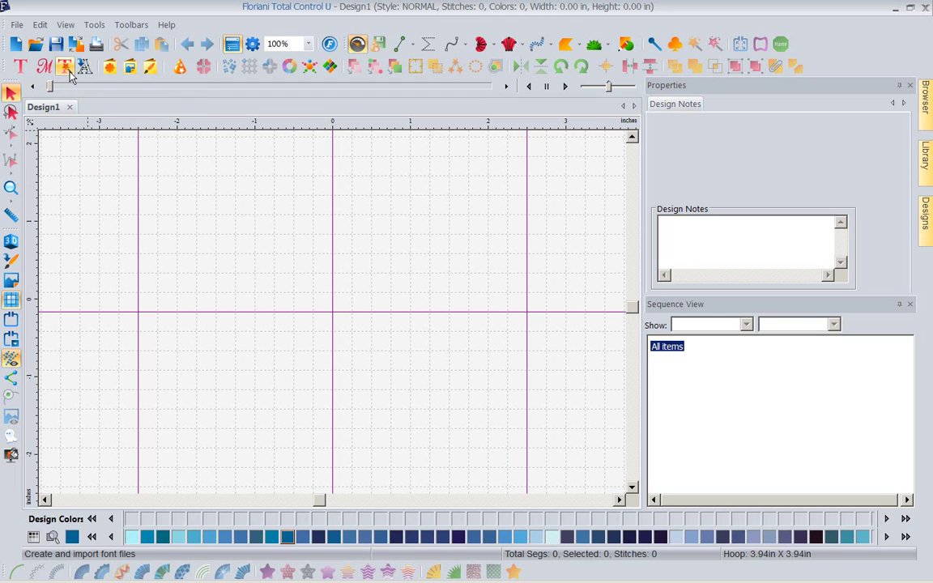
# Step: Launch the Font Importer so the Wiggles_19mm_dst letter designs are listed
pyautogui.click(69, 72)
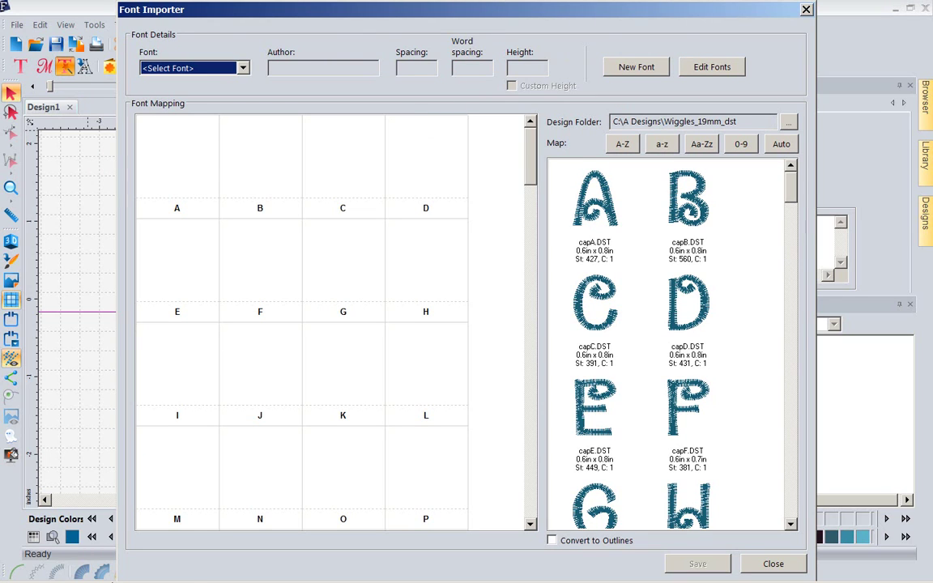
pyautogui.moveTo(16, 565)
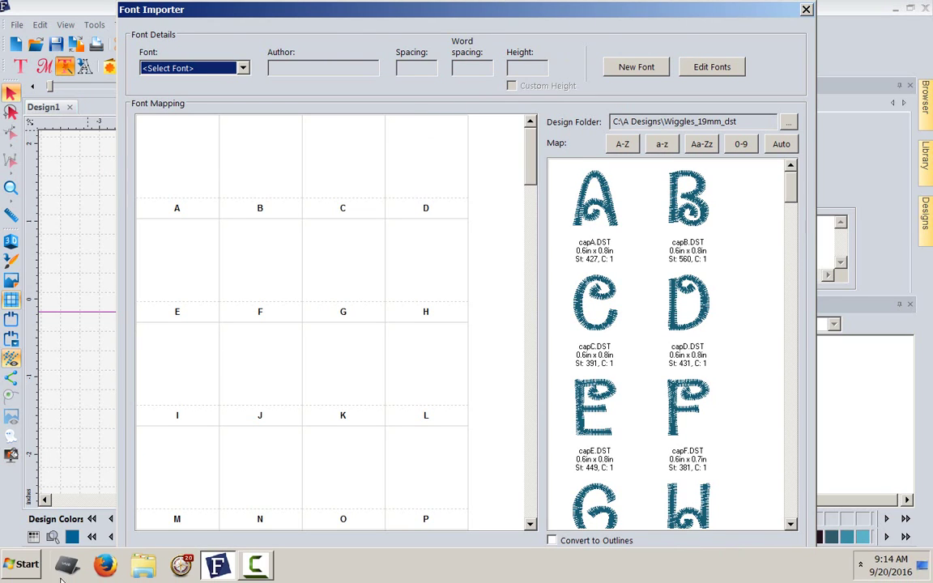
pyautogui.click(16, 565)
pyautogui.click(80, 35)
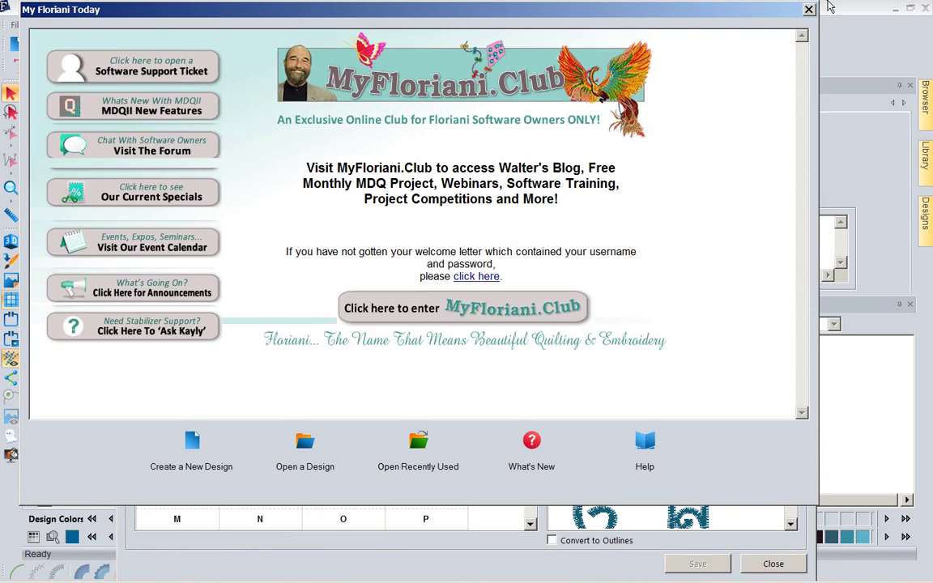
# Step: Close the My Floriani Today page and the extra Quilter program window from the taskbar
pyautogui.click(810, 10)
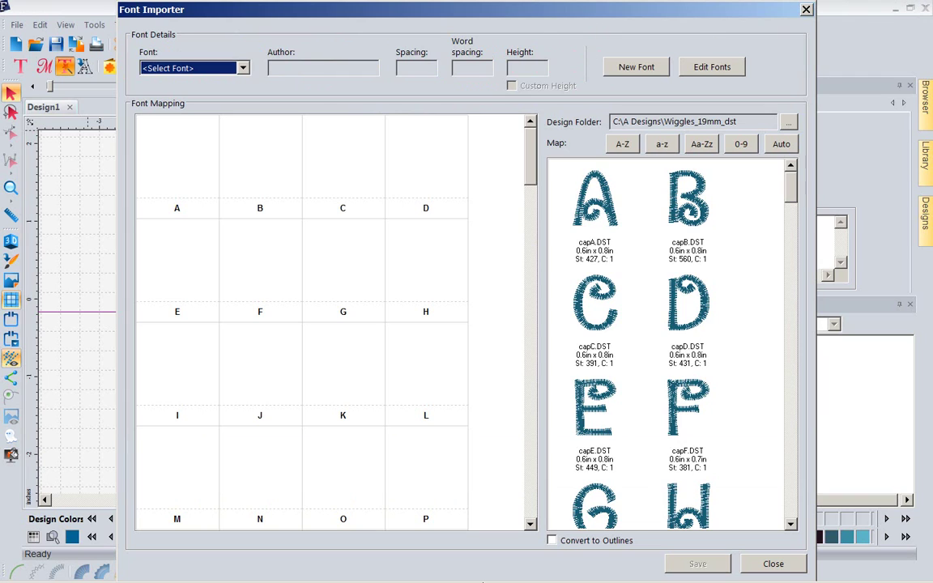
pyautogui.moveTo(418, 581)
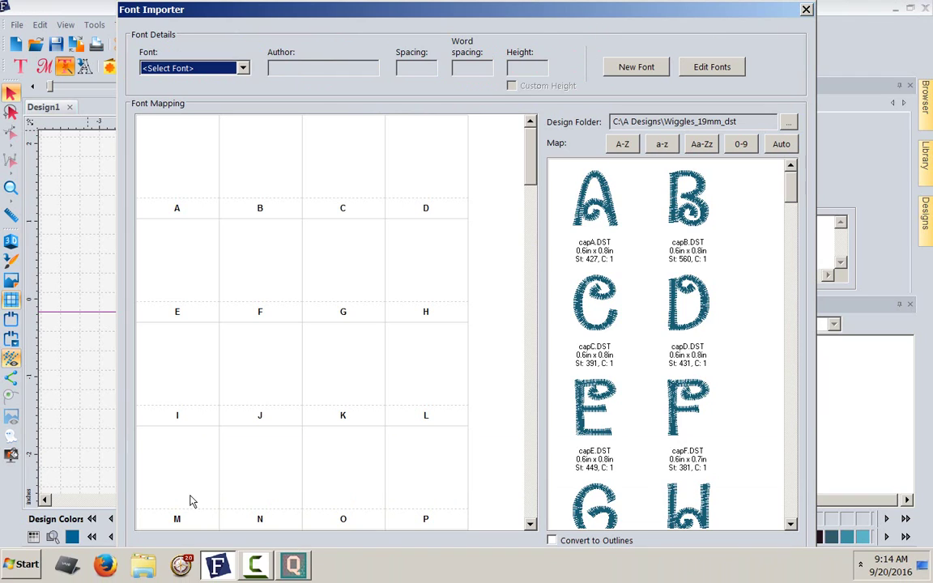
pyautogui.moveTo(293, 566)
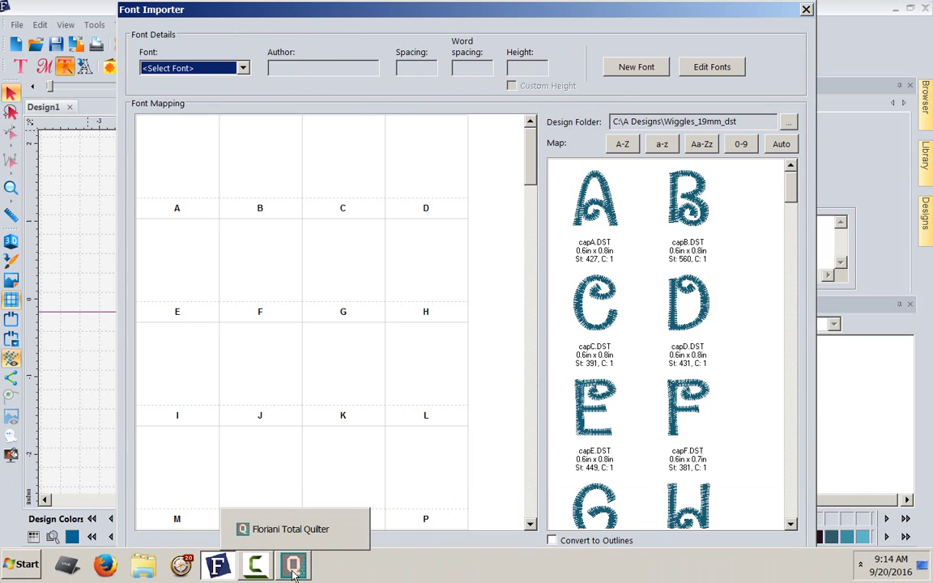
pyautogui.rightClick(256, 566)
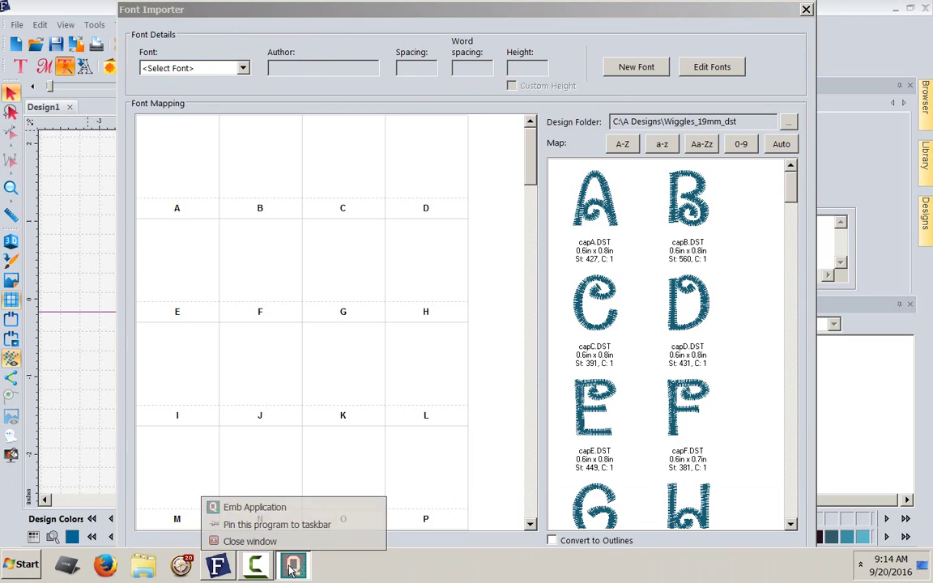
pyautogui.click(253, 538)
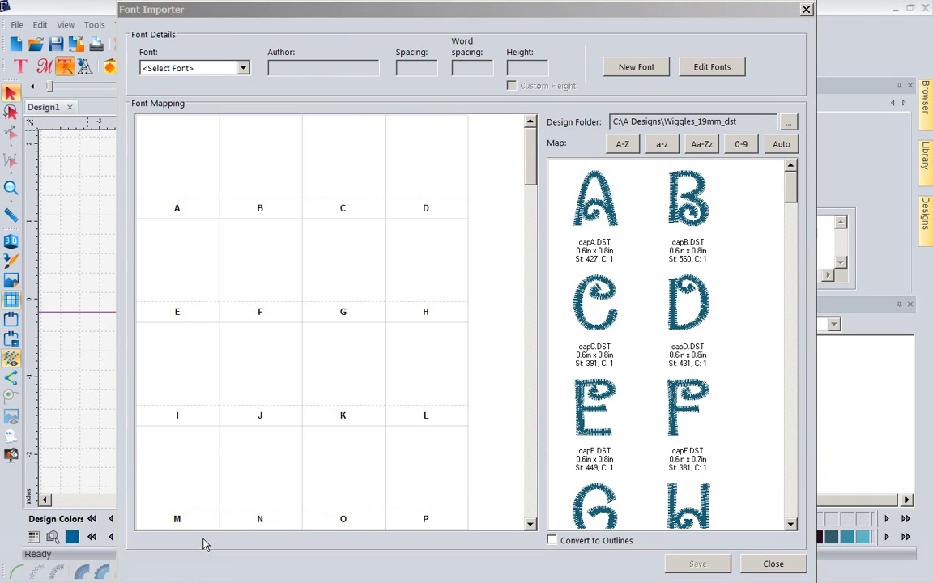
# Step: Create a new font named 'Kathis Wiggles' and enter the author's name
pyautogui.click(623, 70)
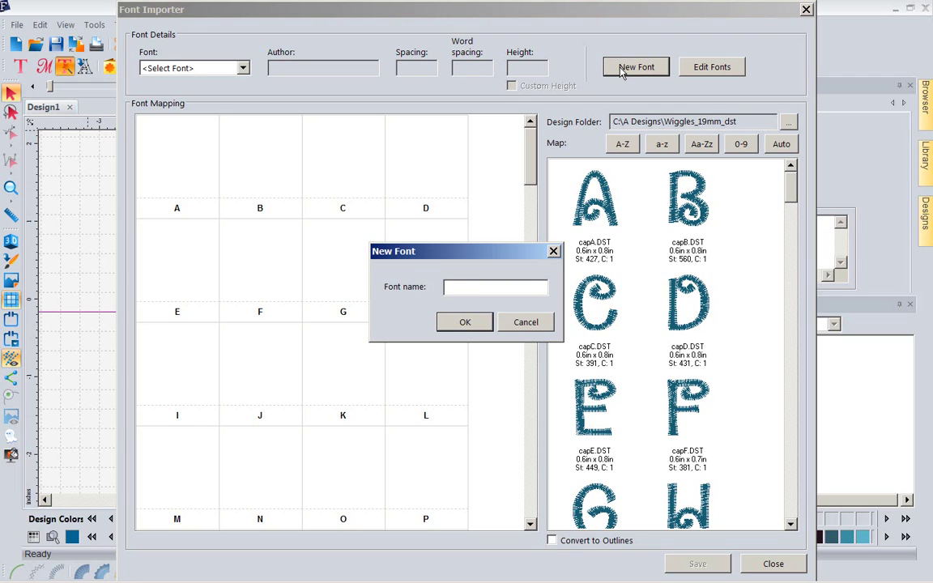
pyautogui.write('Kathis Wiggles')
pyautogui.click(465, 323)
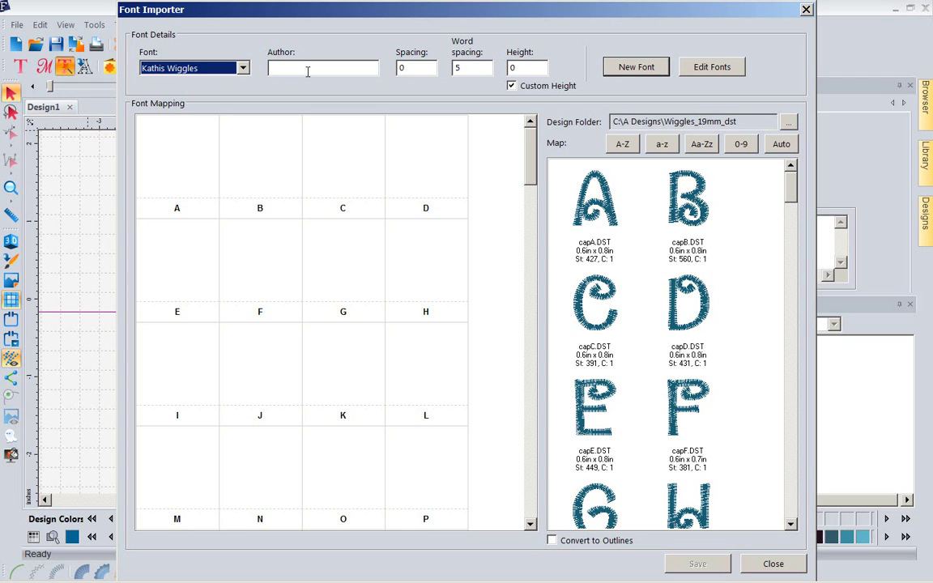
pyautogui.click(308, 71)
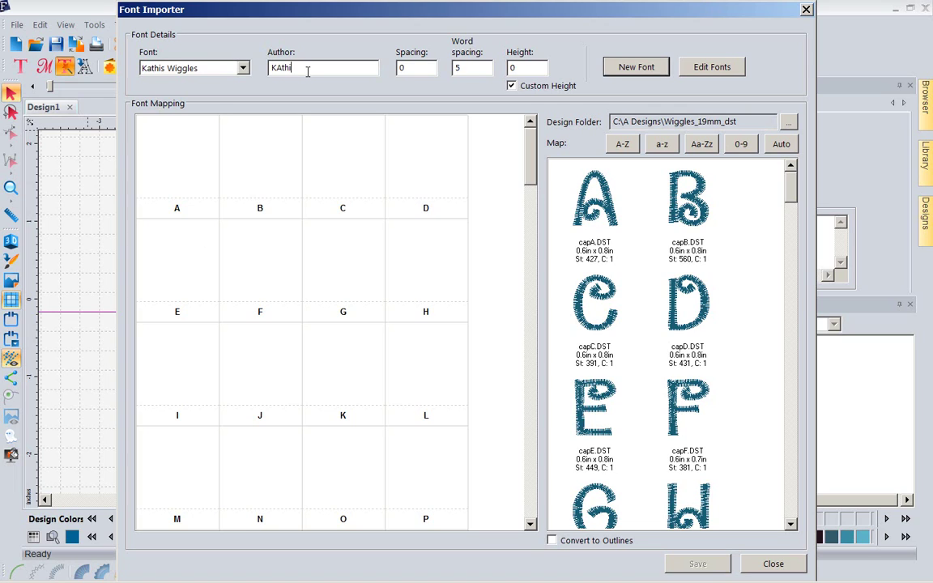
pyautogui.write('Ka')
# Step: Select the capA through capZ designs, map them to A–Z, and accept M as reference letter
pyautogui.click(590, 184)
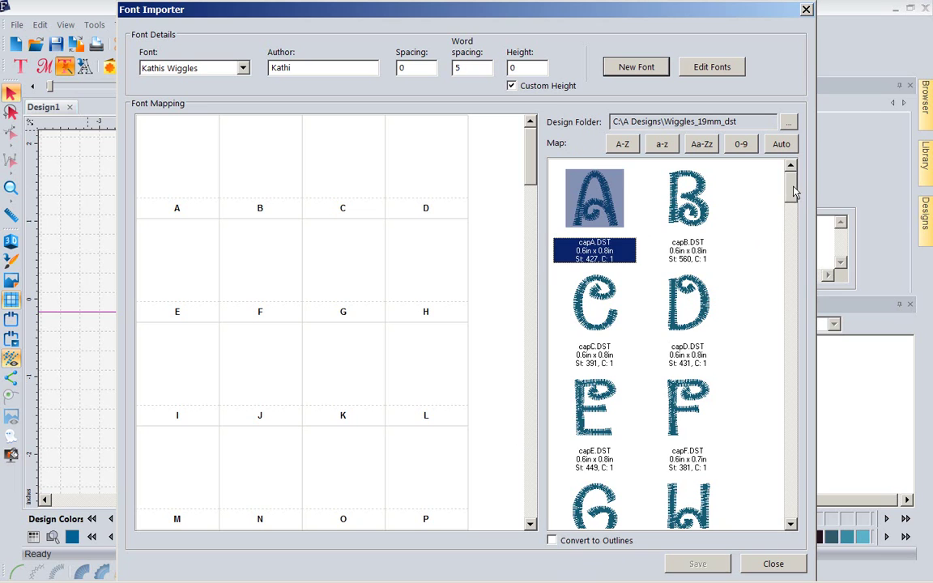
pyautogui.moveTo(807, 193); pyautogui.dragTo(804, 285)
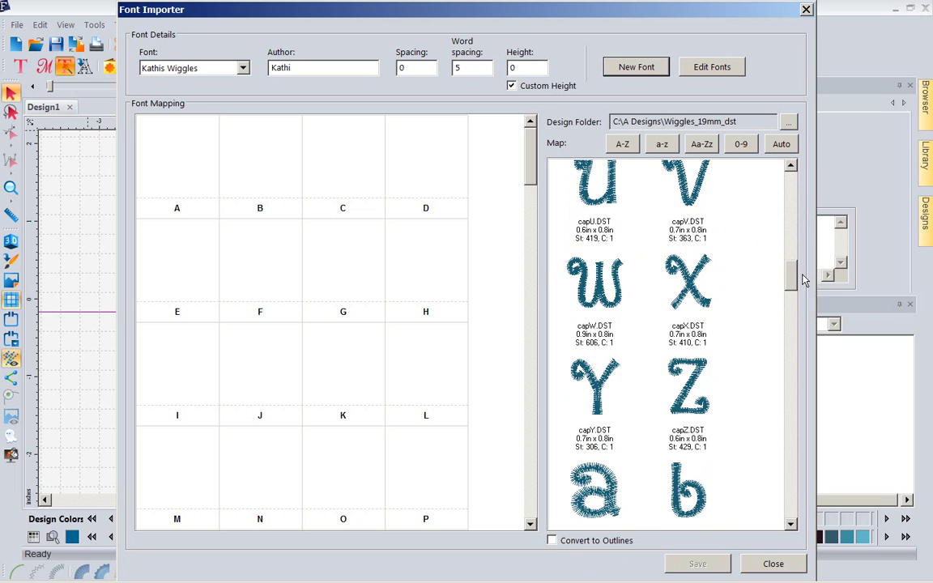
pyautogui.keyDown('shift'); pyautogui.click(691, 384); pyautogui.keyUp('shift')
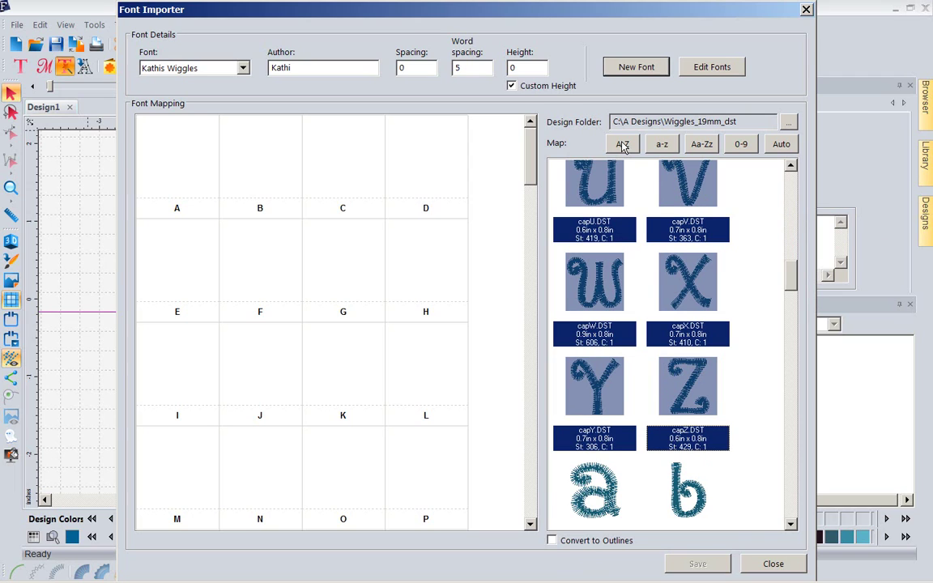
pyautogui.click(622, 145)
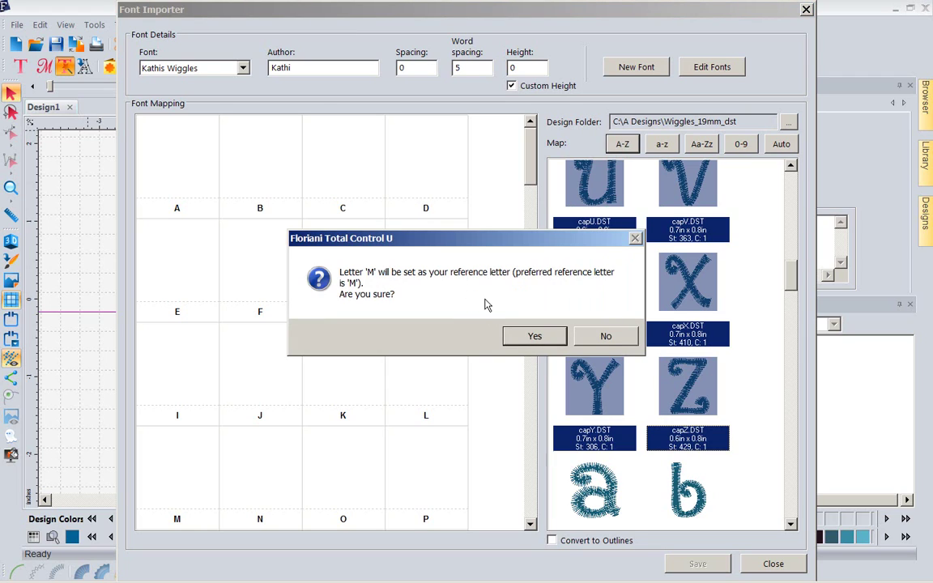
pyautogui.click(534, 338)
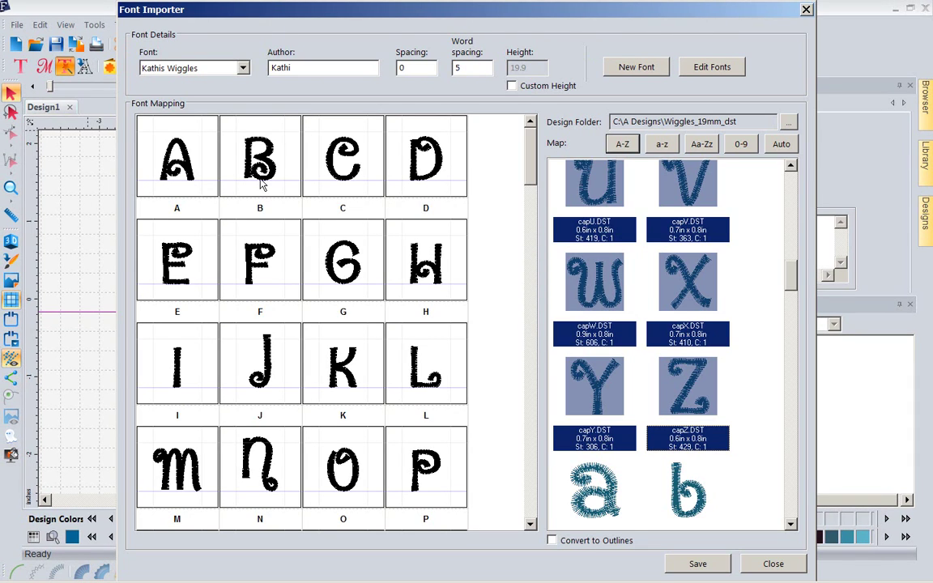
# Step: Select the lowerA through lowerZ designs and map them onto the a–z slots
pyautogui.scroll(-1, 528, 170)
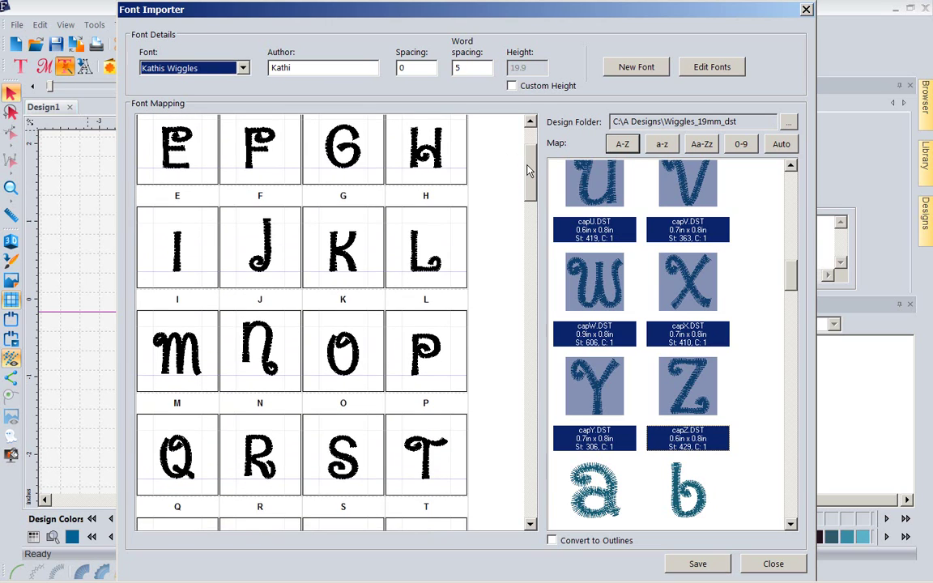
pyautogui.moveTo(529, 171); pyautogui.dragTo(533, 228)
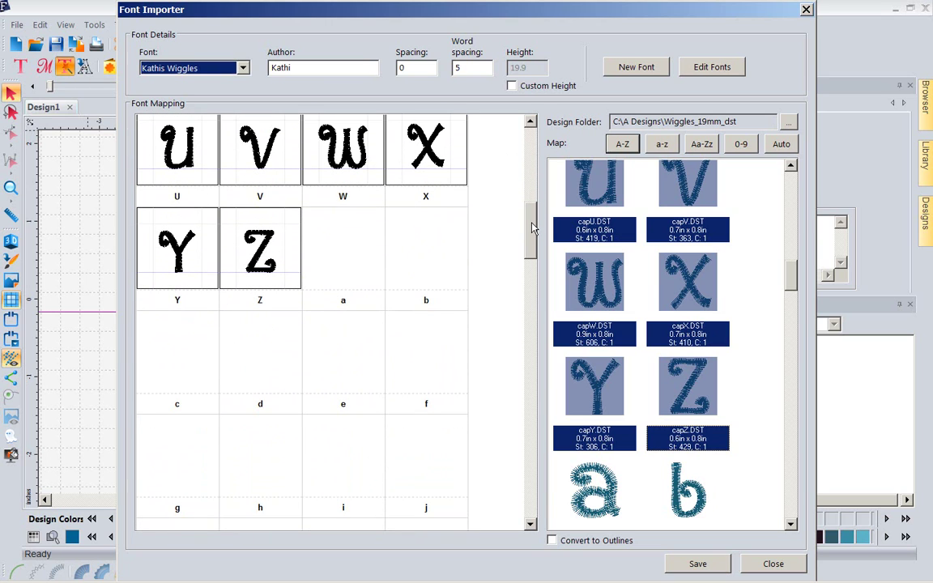
pyautogui.moveTo(793, 265); pyautogui.dragTo(794, 293)
pyautogui.moveTo(593, 265); pyautogui.dragTo(588, 269)
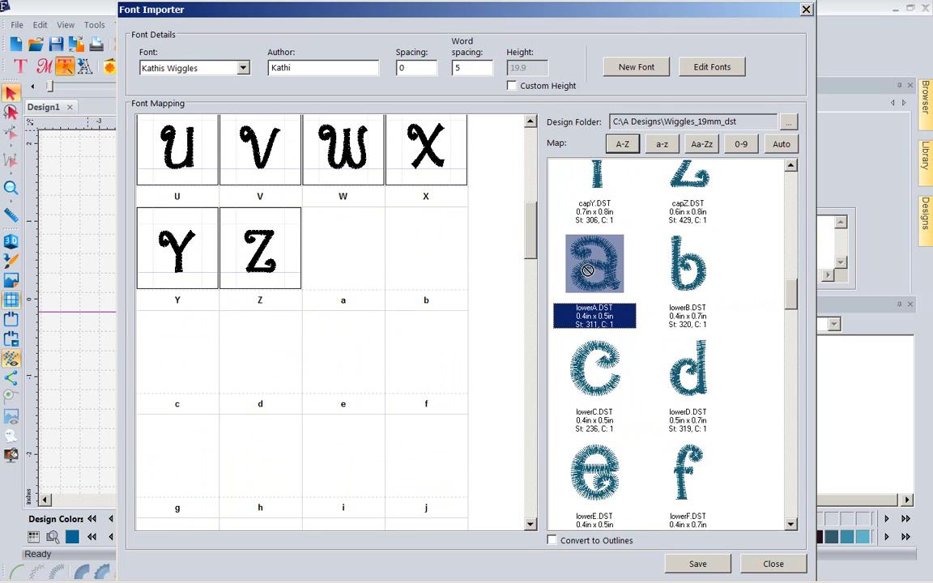
pyautogui.click(793, 361)
pyautogui.scroll(-5, 713, 360)
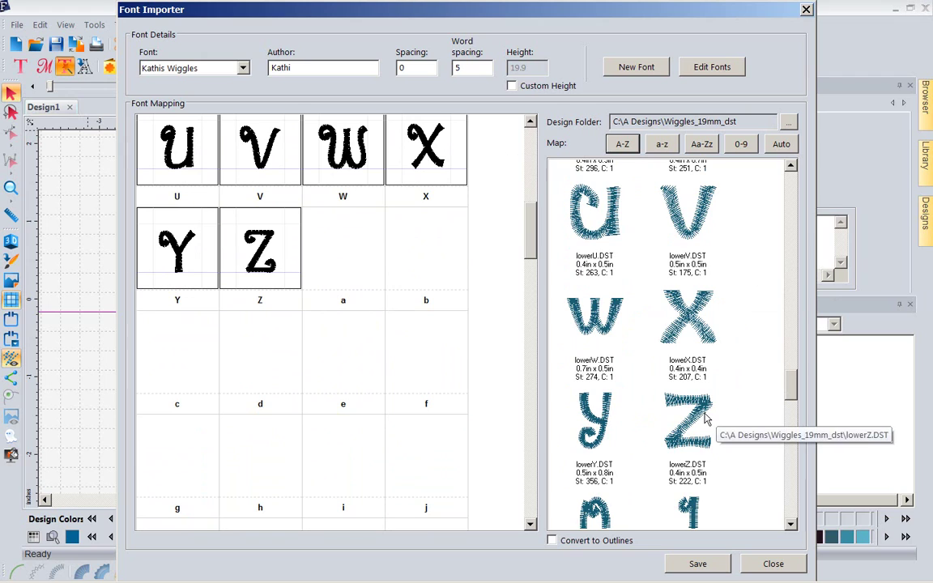
pyautogui.keyDown('shift'); pyautogui.click(707, 418); pyautogui.keyUp('shift')
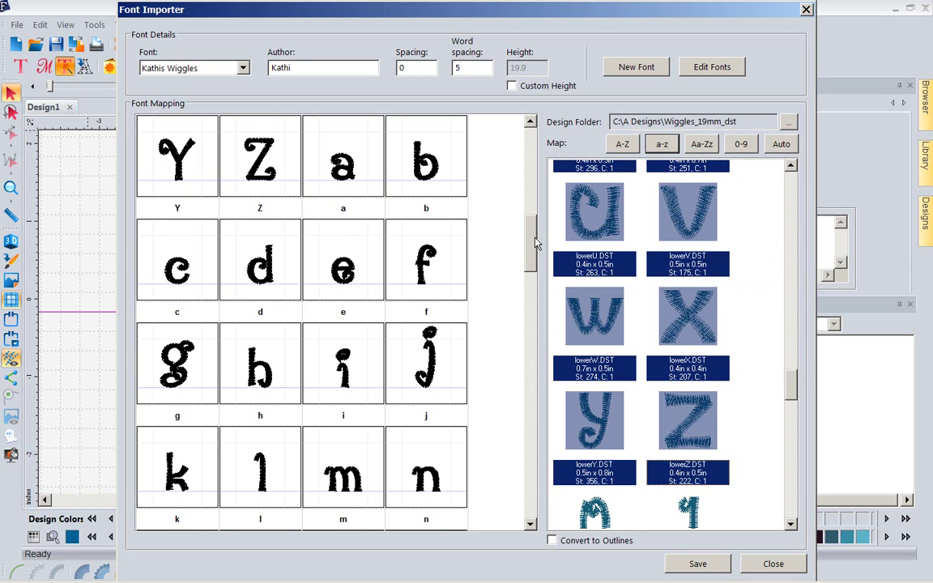
pyautogui.moveTo(532, 243); pyautogui.dragTo(536, 323)
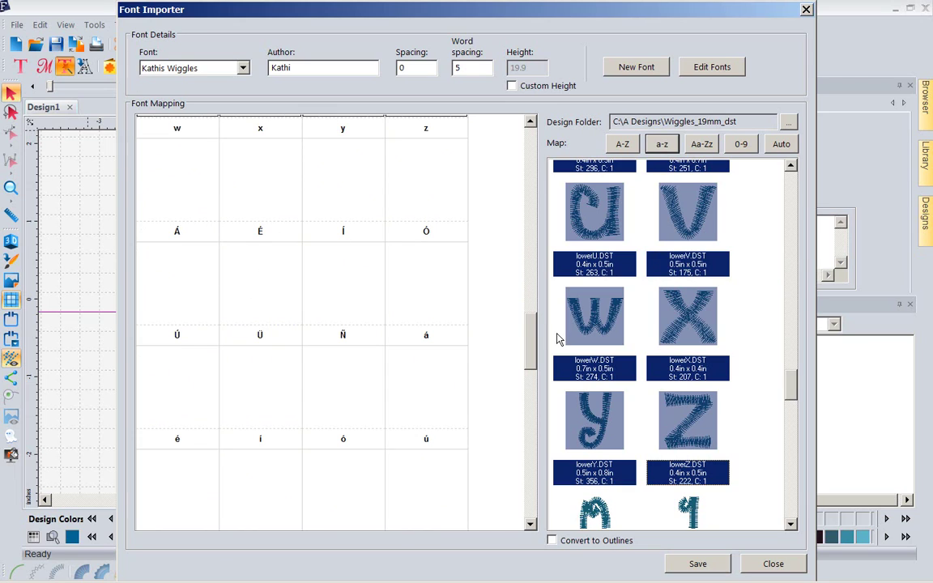
pyautogui.moveTo(534, 329); pyautogui.dragTo(534, 382)
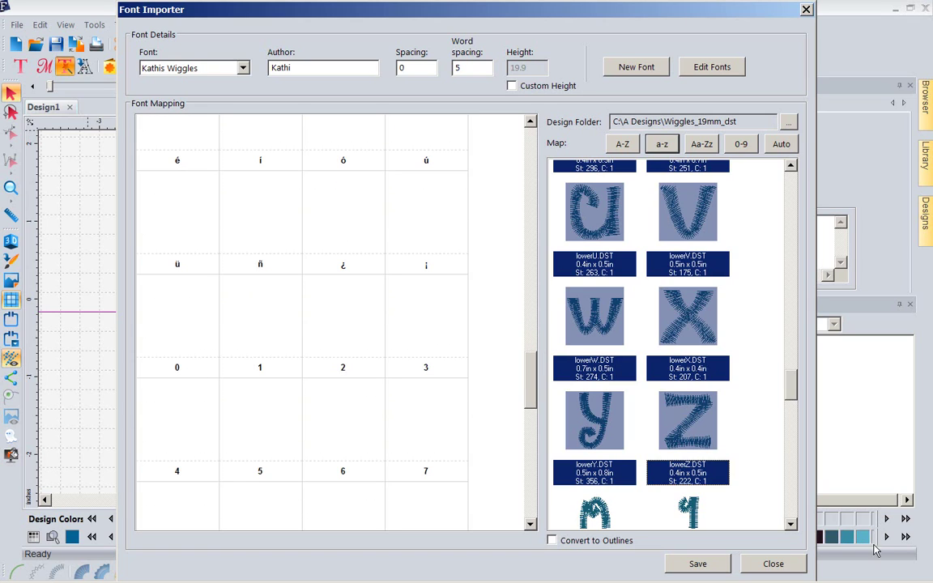
pyautogui.moveTo(792, 384); pyautogui.dragTo(792, 417)
# Step: Select the number0 through number9 designs and map them onto digits 0–9 of the font
pyautogui.click(600, 231)
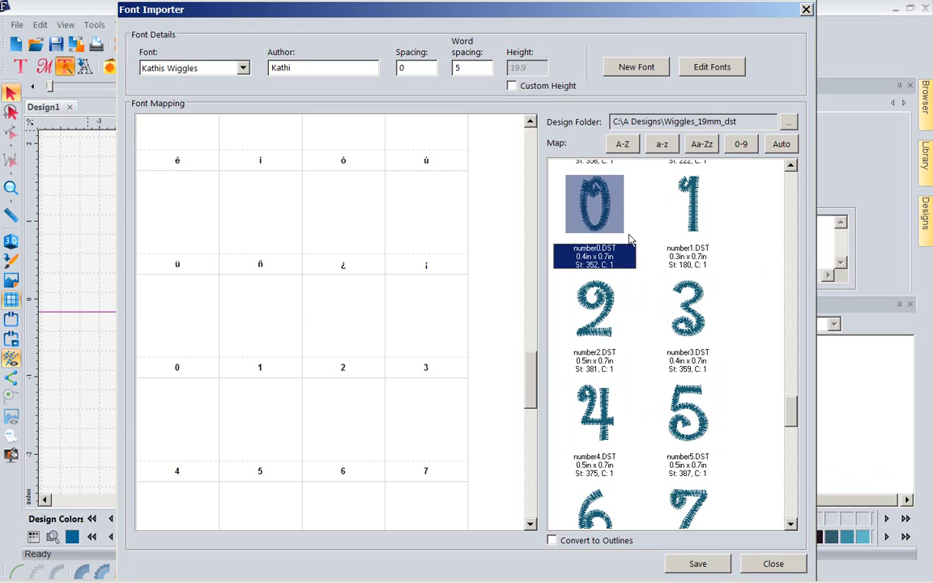
pyautogui.moveTo(792, 416); pyautogui.dragTo(792, 442)
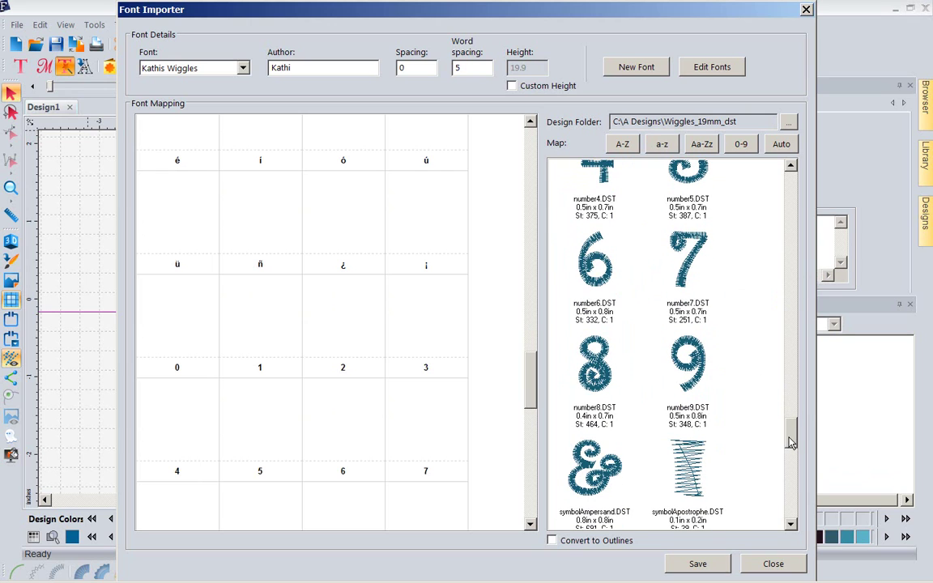
pyautogui.keyDown('shift'); pyautogui.click(689, 374); pyautogui.keyUp('shift')
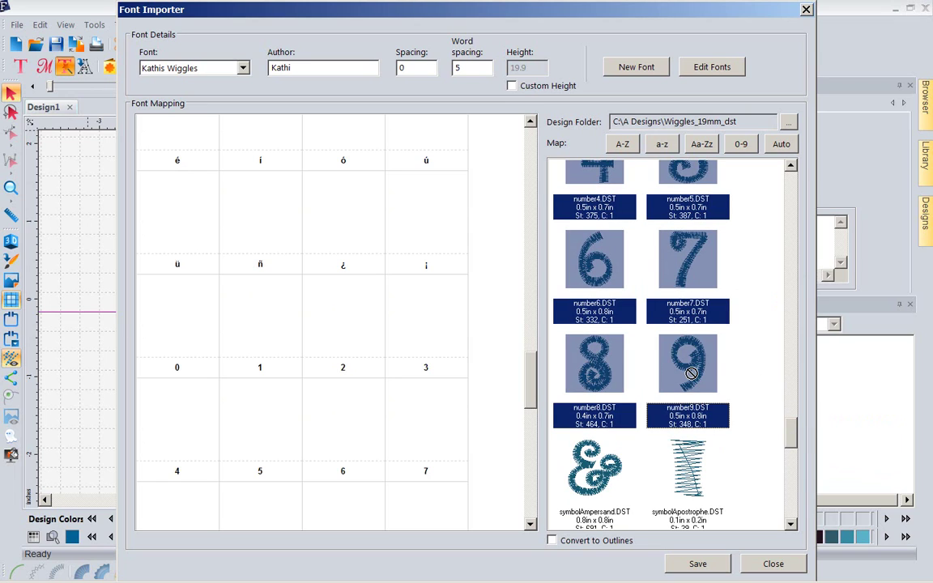
pyautogui.click(749, 151)
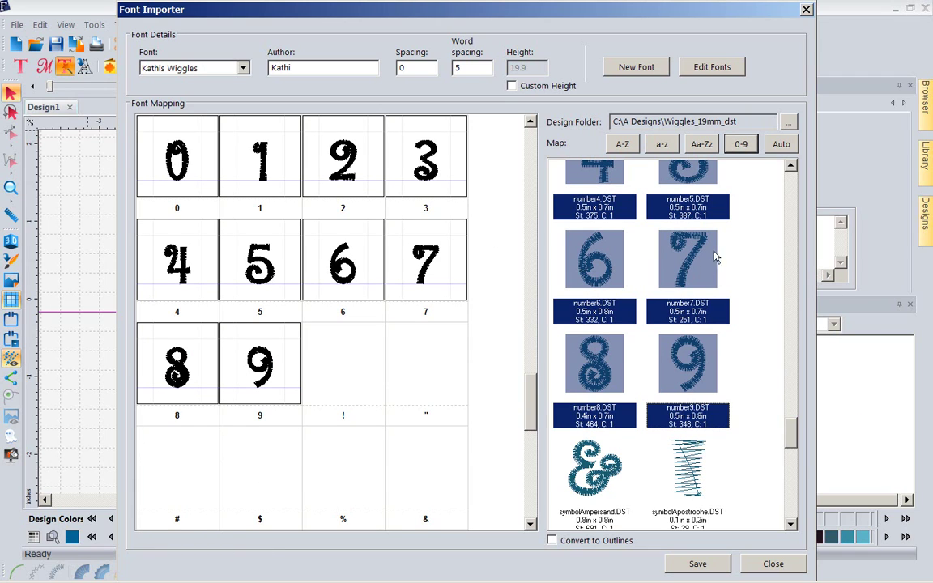
pyautogui.click(792, 526)
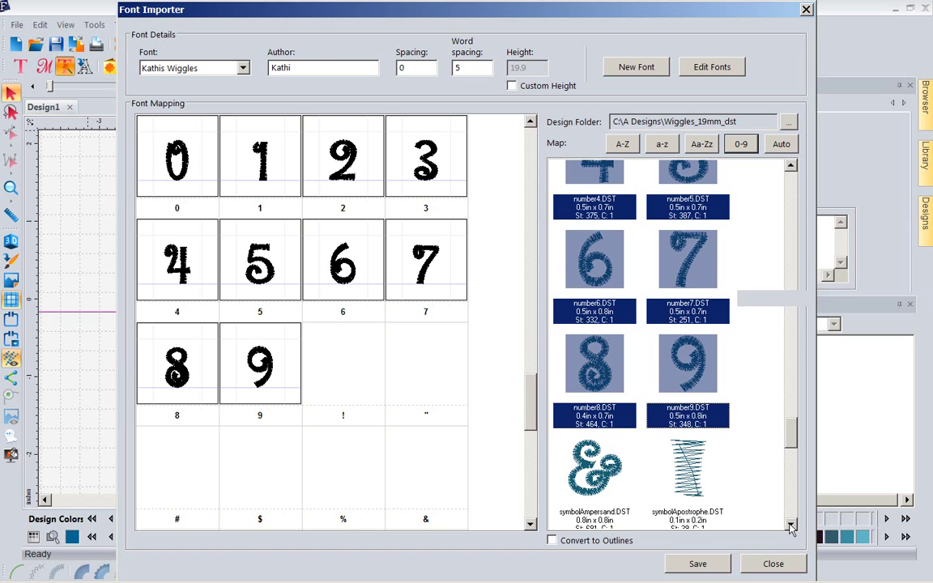
pyautogui.scroll(-8, 794, 435)
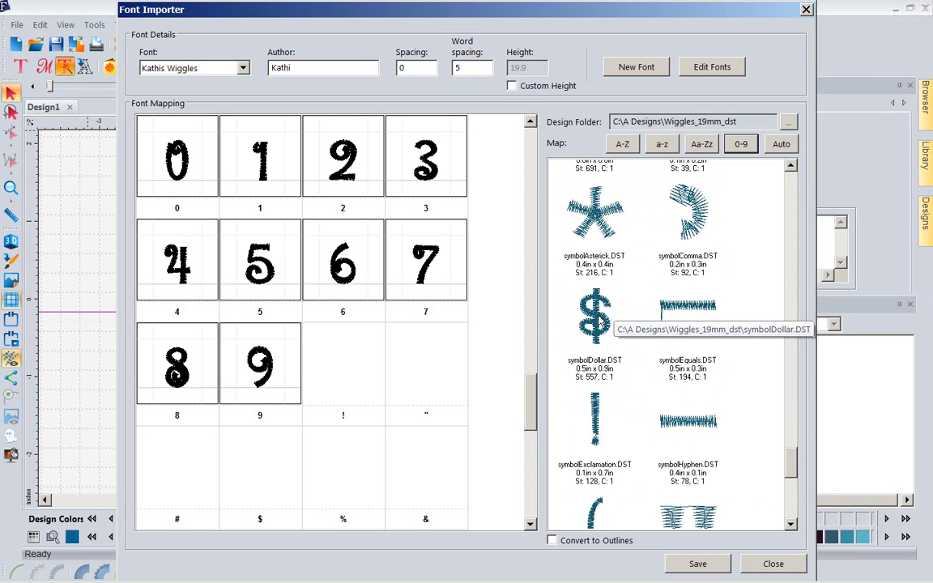
# Step: Place the dollar design in the $ cell and symbolExclamation.DST in the ! cell
pyautogui.moveTo(598, 322); pyautogui.dragTo(261, 474)
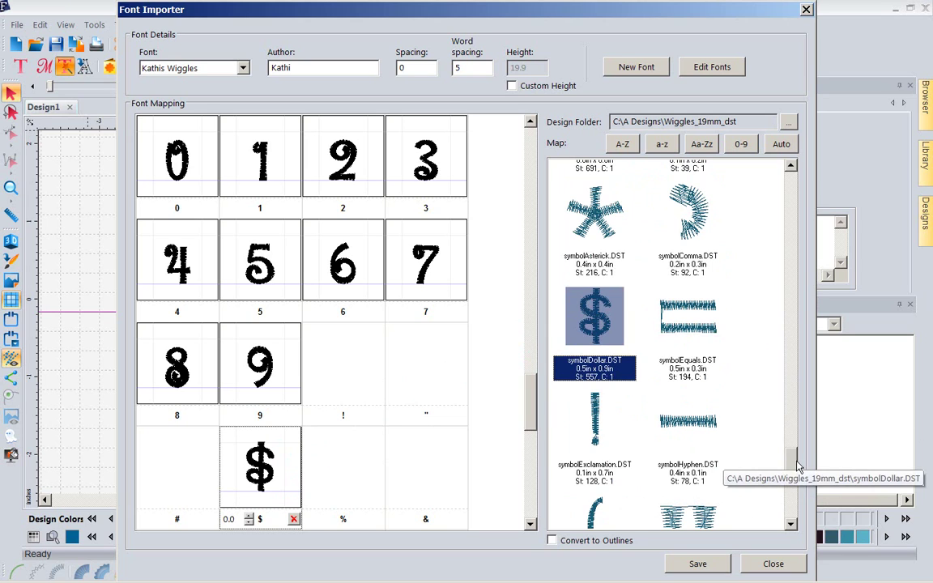
pyautogui.scroll(-1, 793, 500)
pyautogui.scroll(-3, 713, 462)
pyautogui.scroll(4, 559, 397)
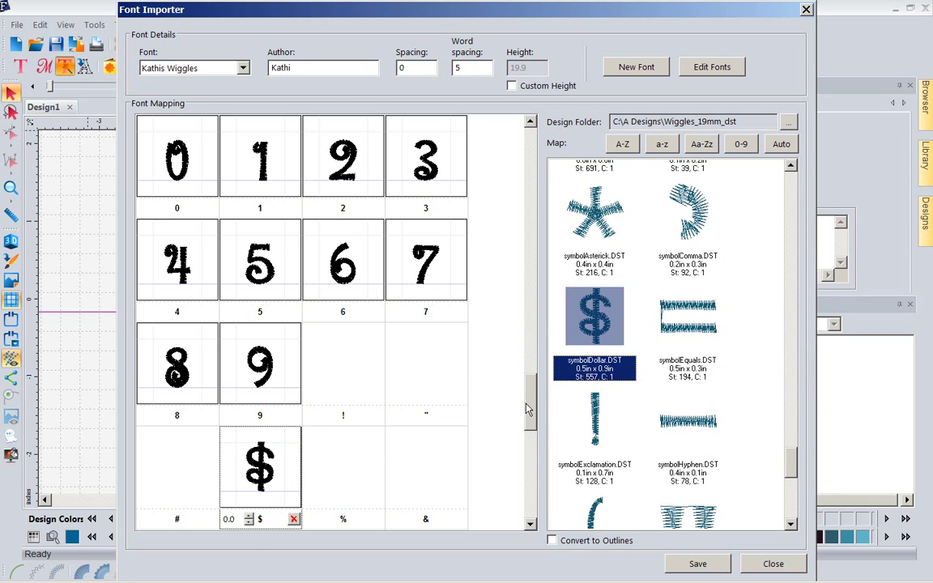
pyautogui.scroll(-1, 532, 418)
pyautogui.scroll(-3, 532, 419)
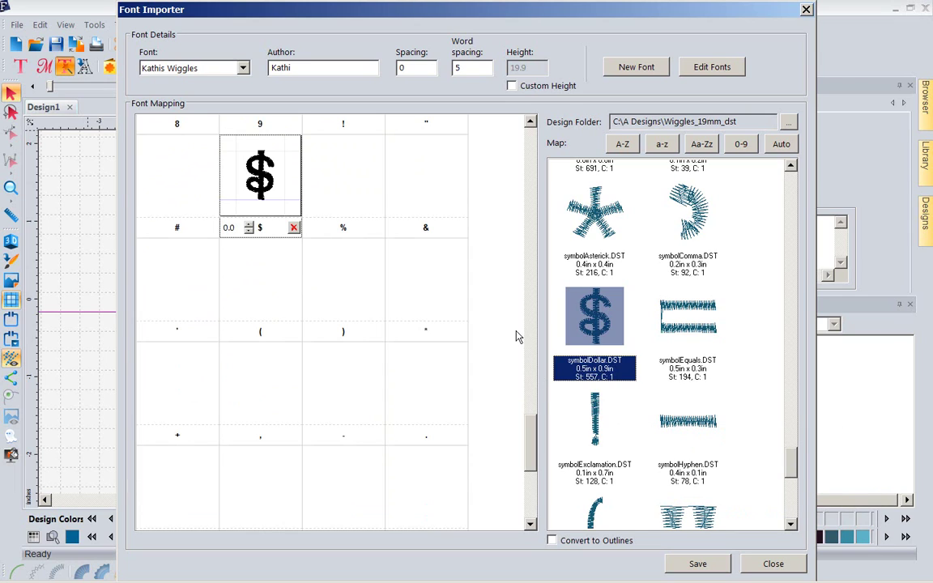
pyautogui.click(530, 121)
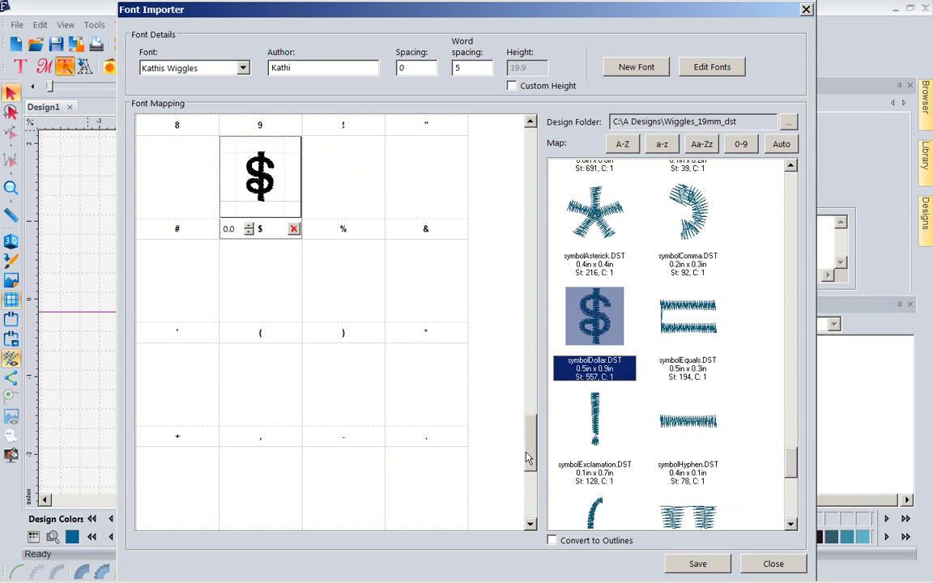
pyautogui.scroll(3, 531, 411)
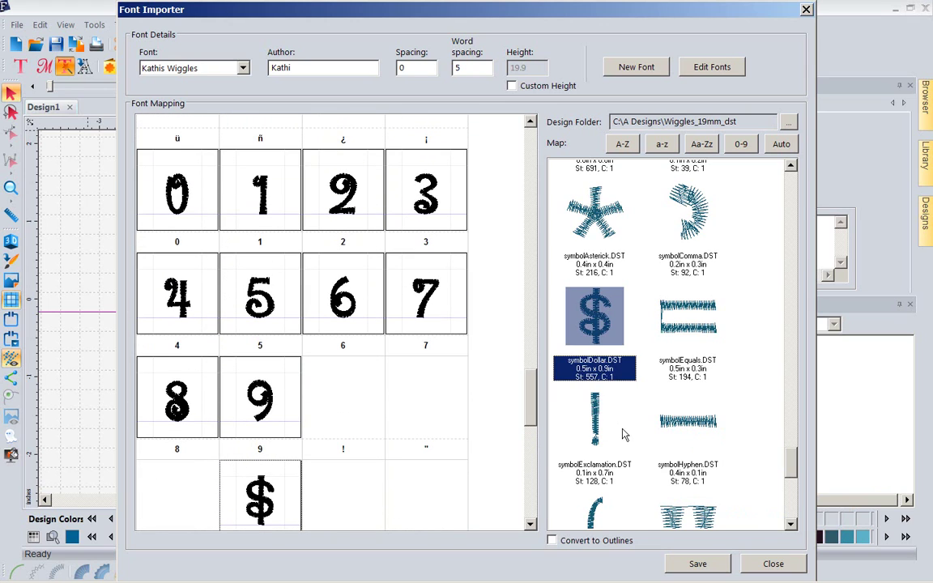
pyautogui.moveTo(595, 423); pyautogui.dragTo(344, 400)
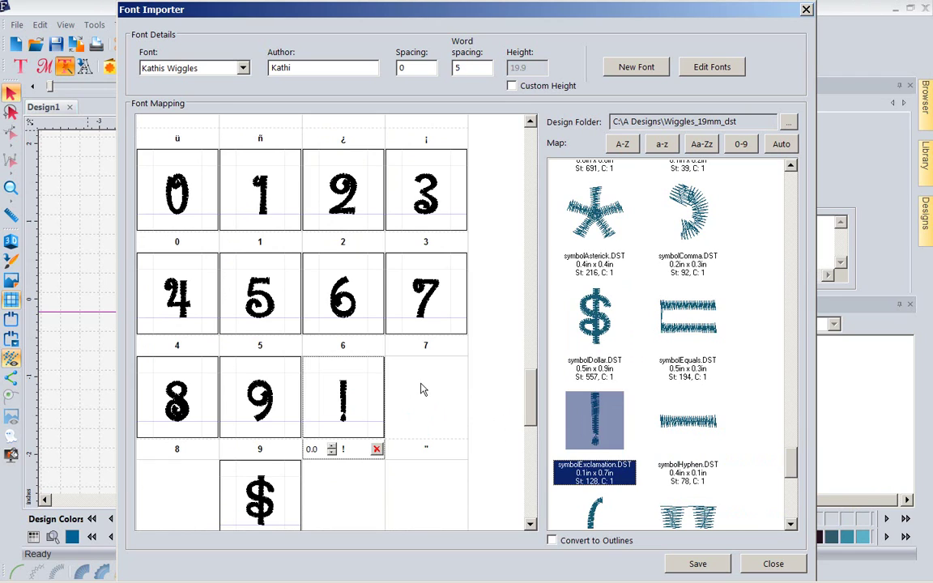
pyautogui.rightClick(716, 548)
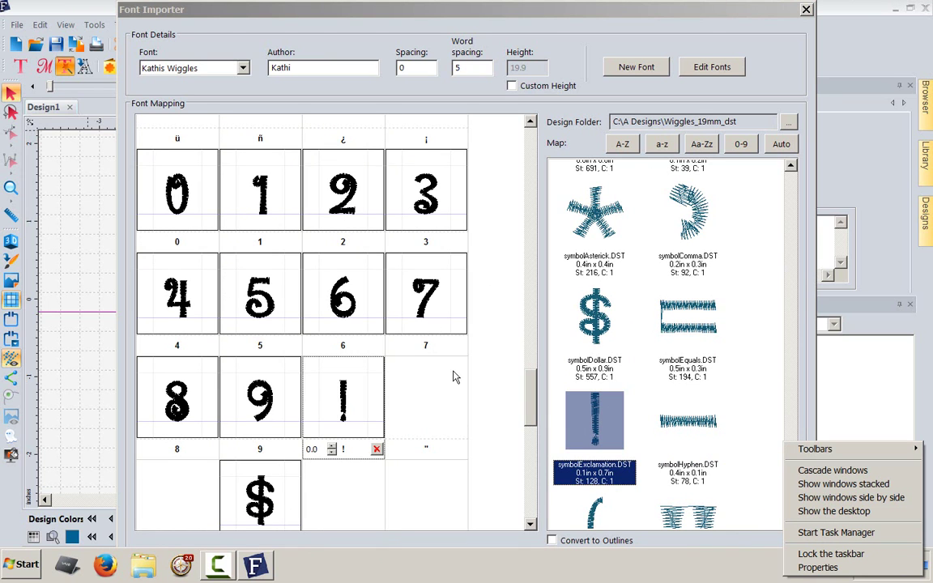
# Step: Save the Kathis Wiggles character mapping, then tick Convert to Outlines
pyautogui.click(533, 366)
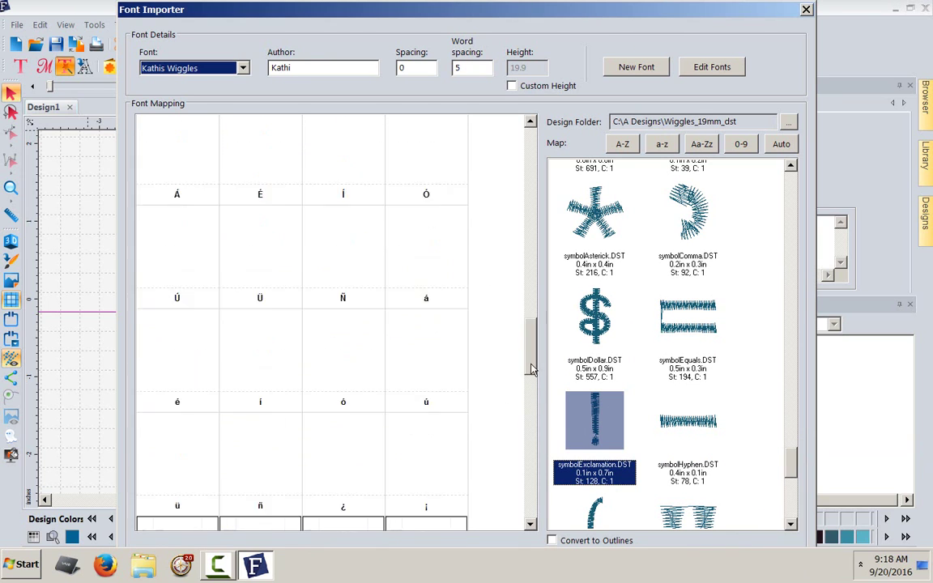
pyautogui.scroll(10, 472, 269)
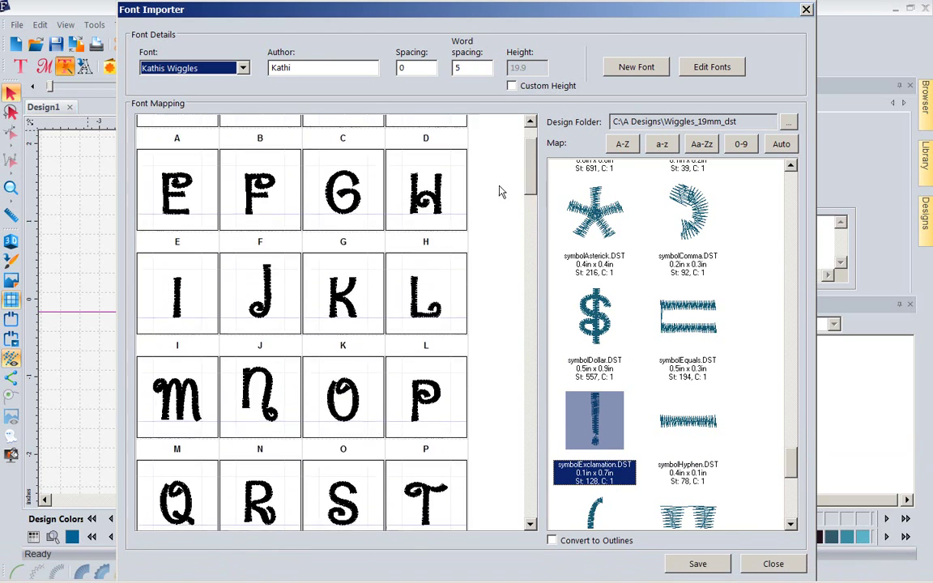
pyautogui.rightClick(792, 566)
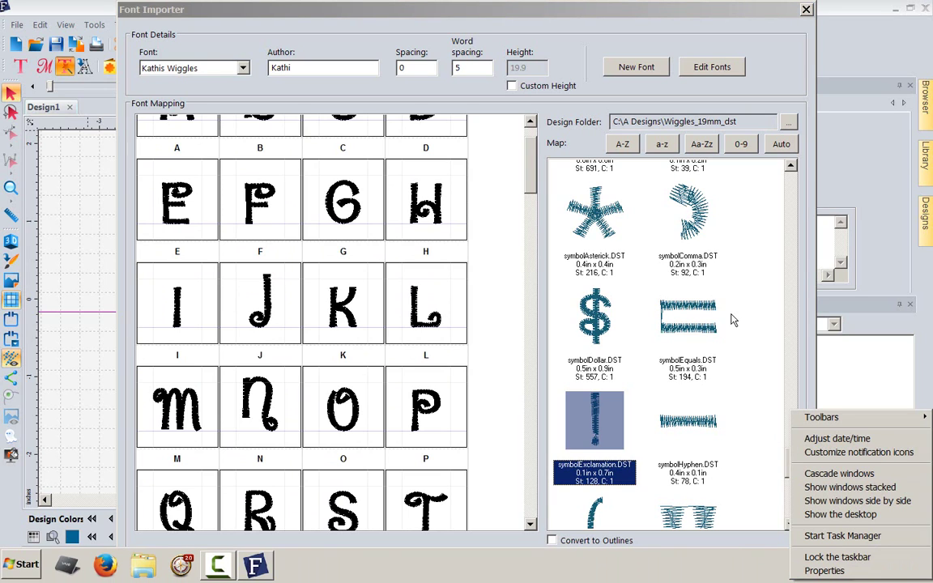
pyautogui.click(506, 358)
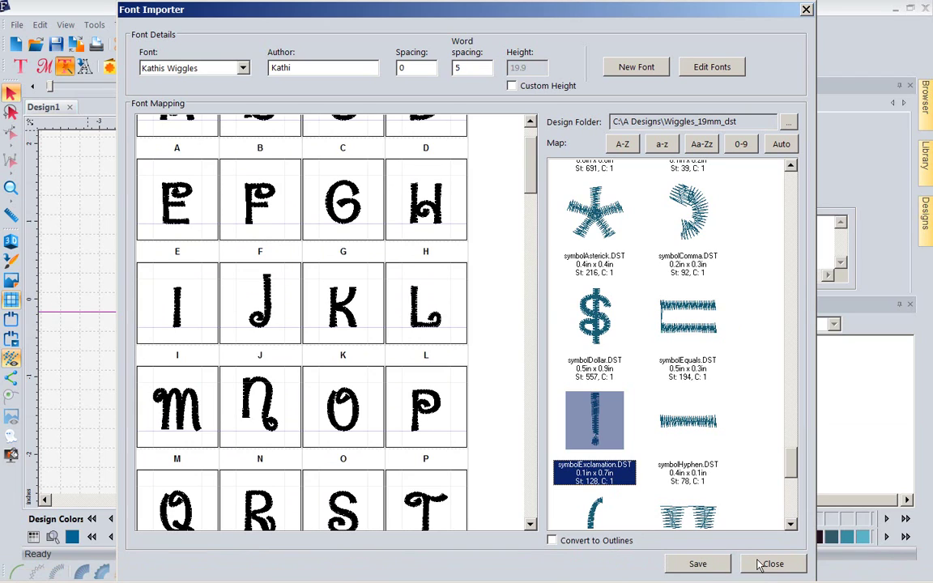
pyautogui.click(694, 566)
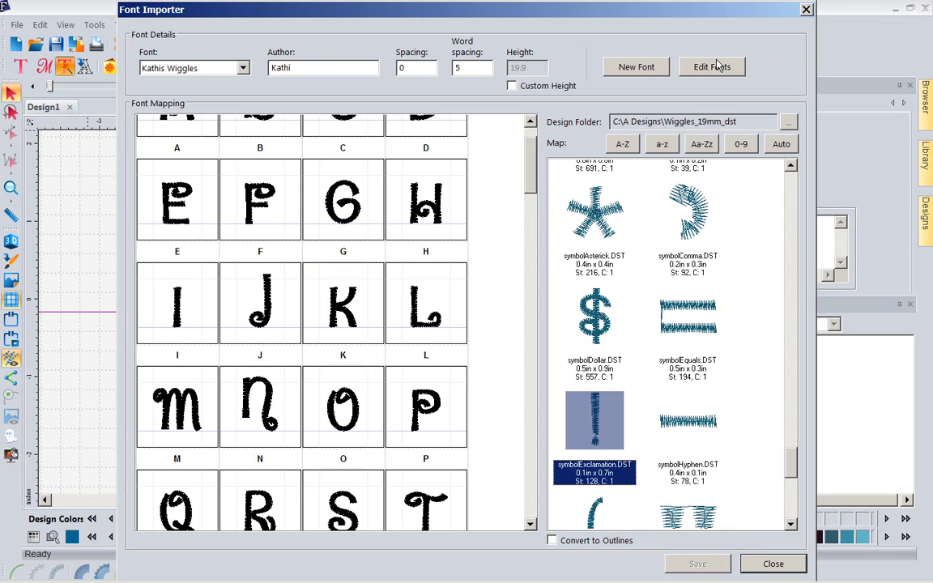
pyautogui.click(552, 541)
pyautogui.rightClick(802, 567)
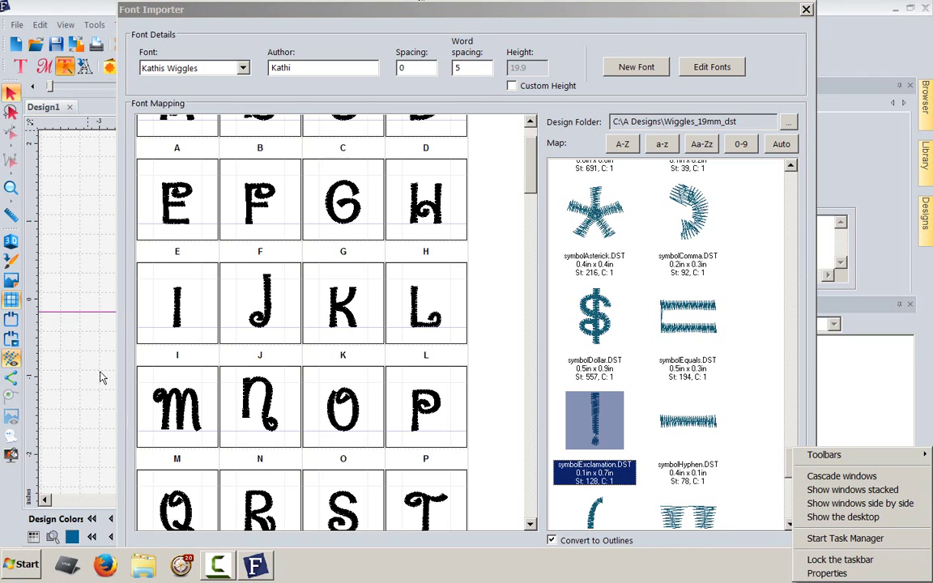
# Step: Check Kathis Wiggles in the Edit Fonts list, then close that list and the Font Importer
pyautogui.click(713, 69)
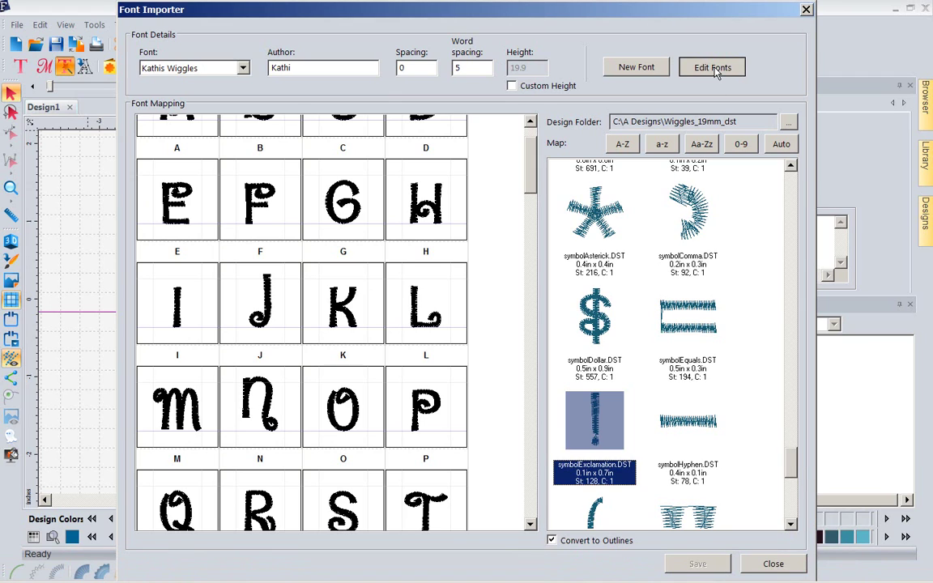
pyautogui.click(713, 68)
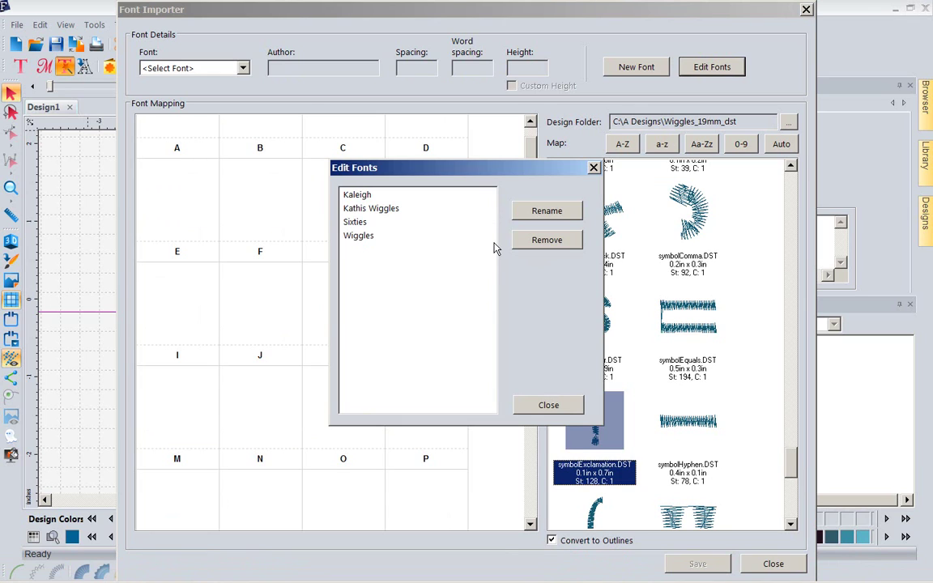
pyautogui.rightClick(597, 571)
pyautogui.click(448, 357)
pyautogui.click(548, 408)
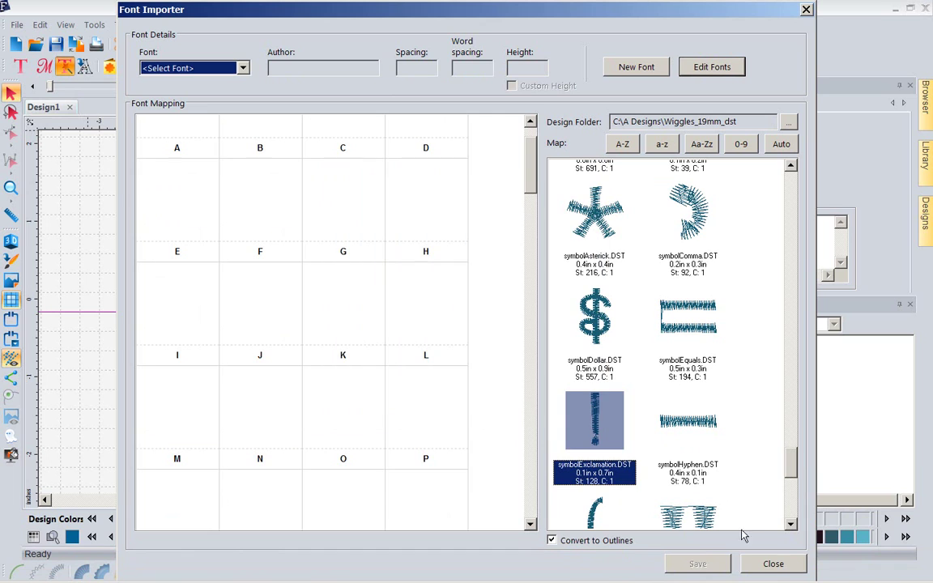
pyautogui.click(772, 564)
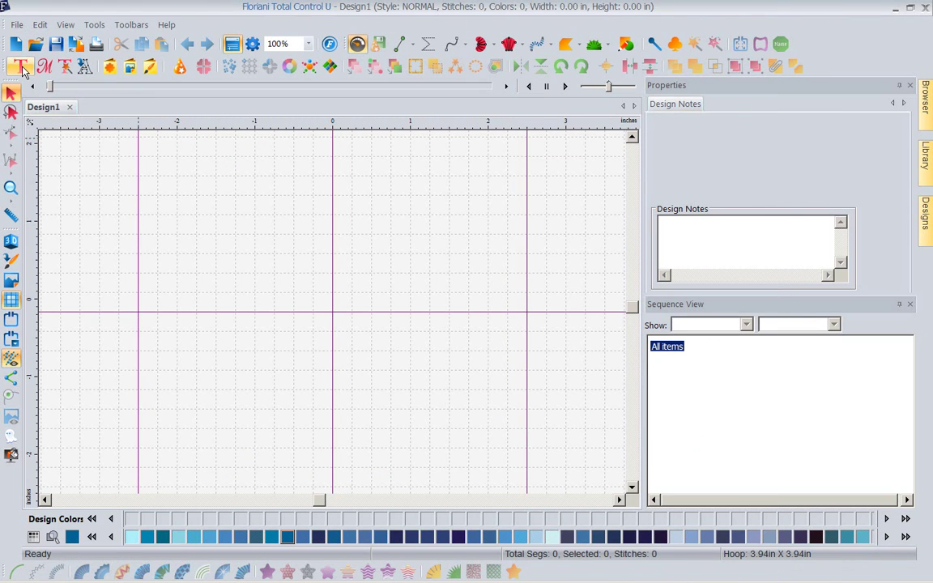
# Step: Place a new MY TEXT lettering object on the canvas, accepting the satin width warning
pyautogui.click(21, 68)
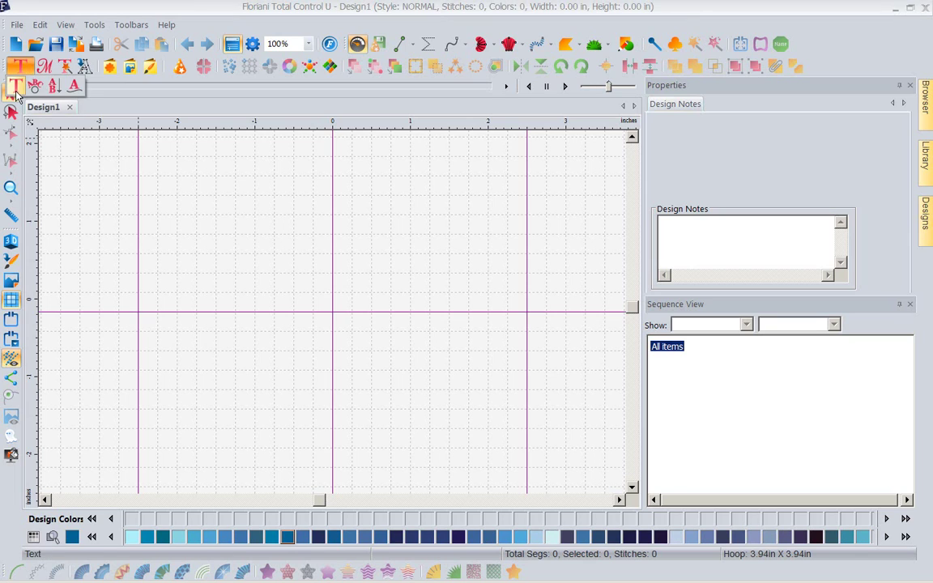
pyautogui.click(15, 85)
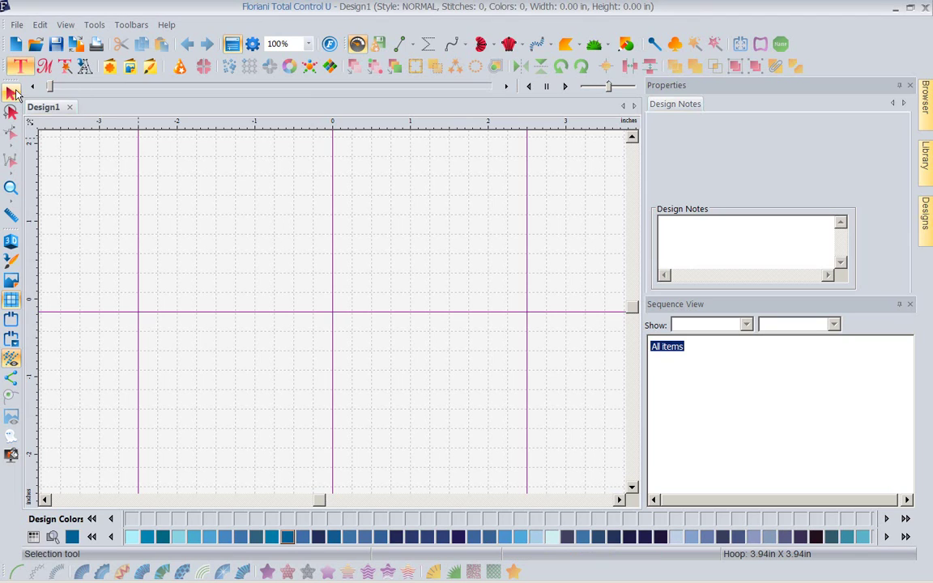
pyautogui.click(293, 228)
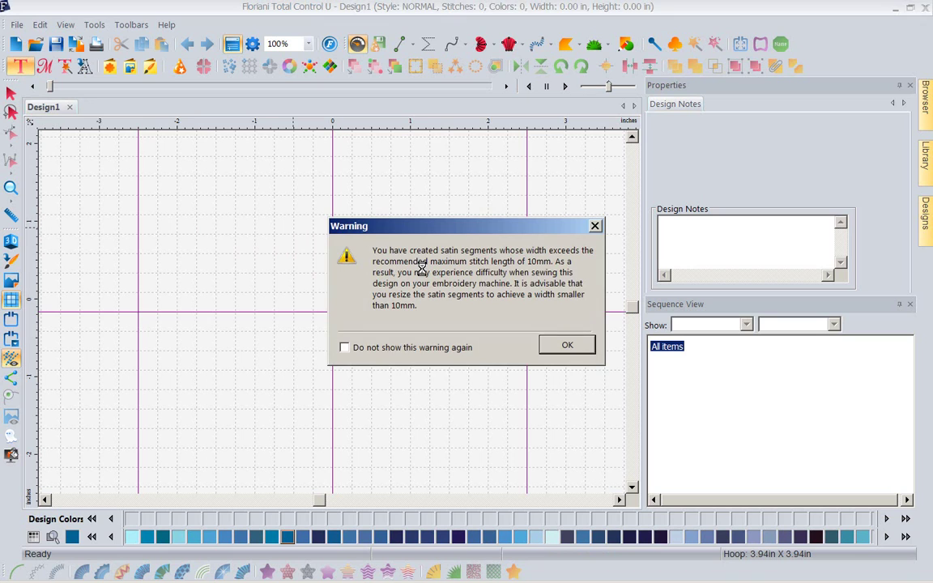
pyautogui.click(569, 347)
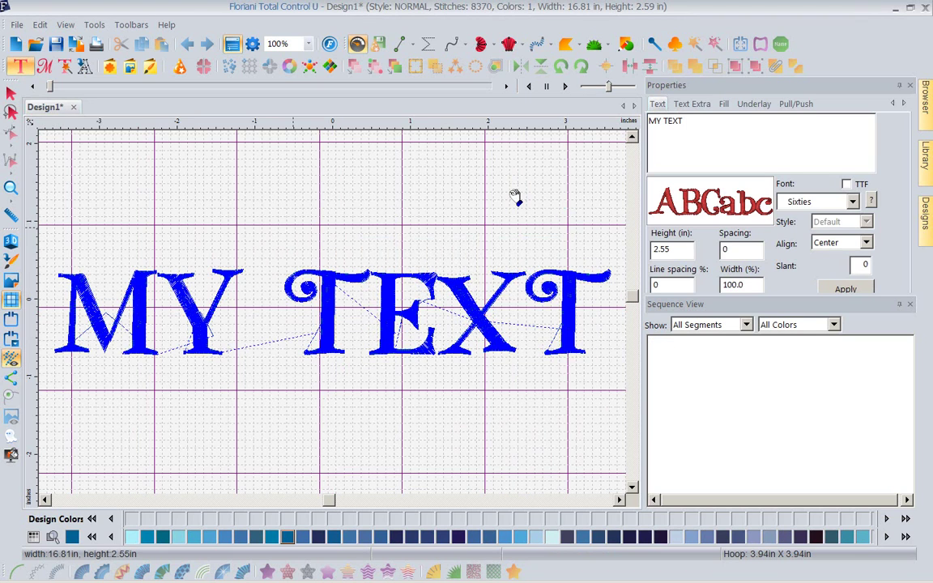
# Step: Choose Kathis Wiggles as the lettering's font
pyautogui.click(854, 203)
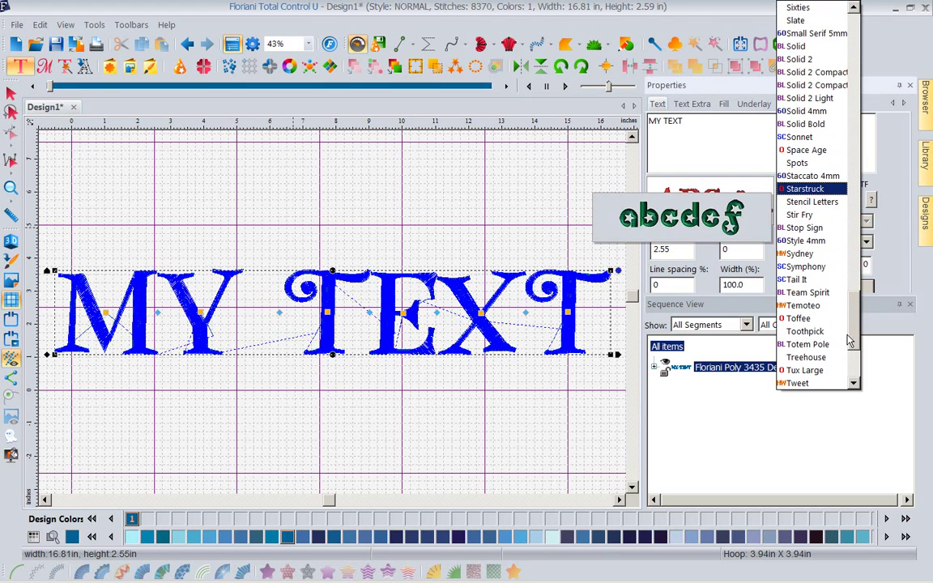
pyautogui.scroll(-5, 857, 366)
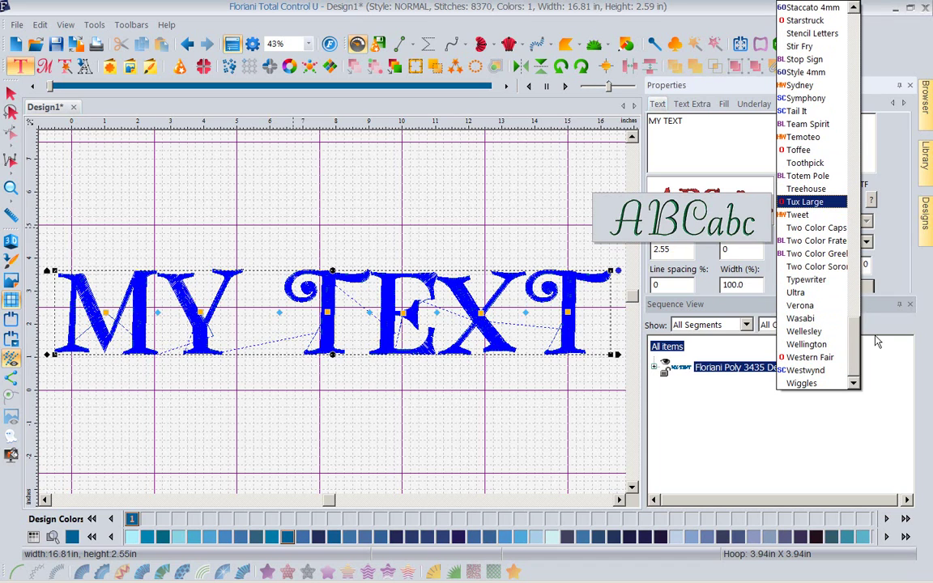
pyautogui.moveTo(858, 350); pyautogui.dragTo(843, 249)
pyautogui.scroll(8, 842, 249)
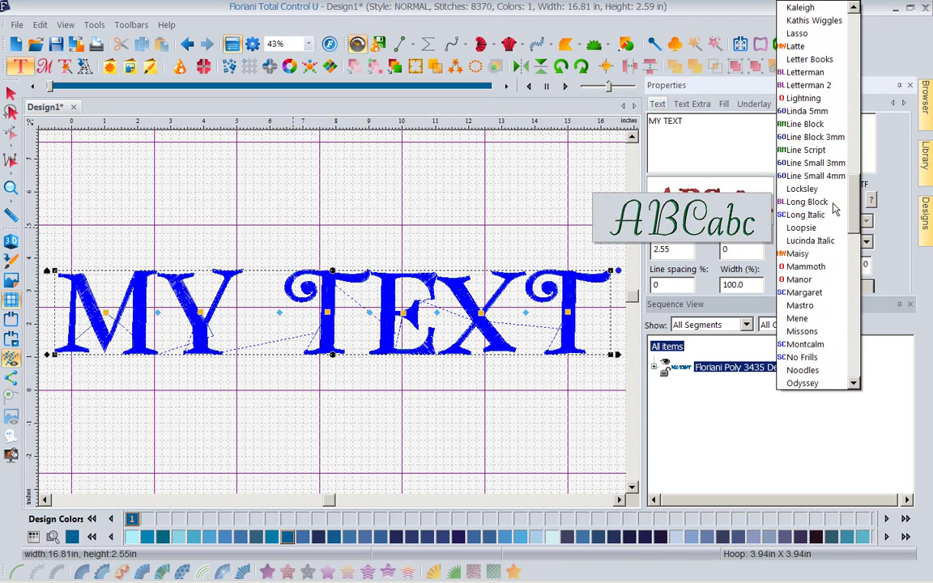
pyautogui.click(810, 72)
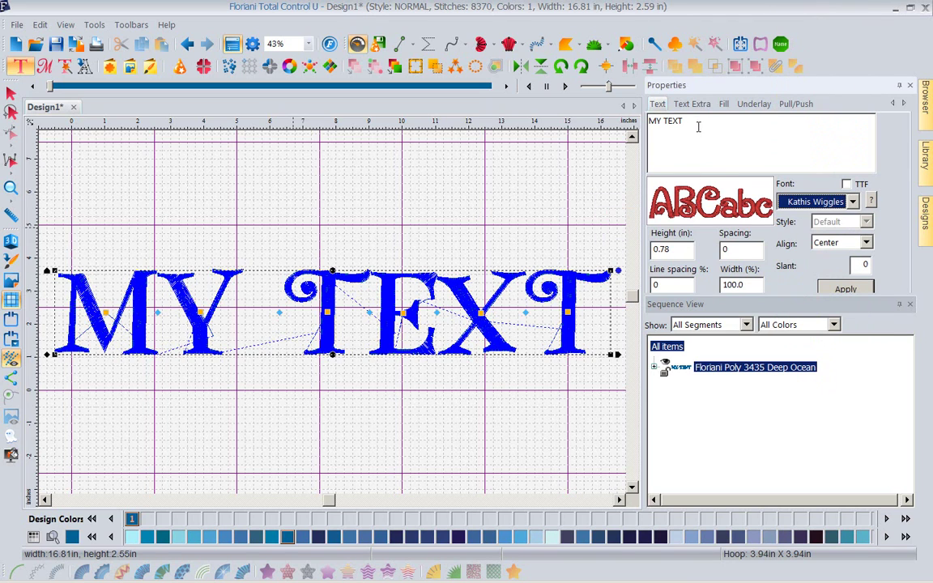
# Step: Replace MY TEXT with 'I Love this feature', apply it, and fit the design in view
pyautogui.moveTo(700, 124); pyautogui.dragTo(606, 109)
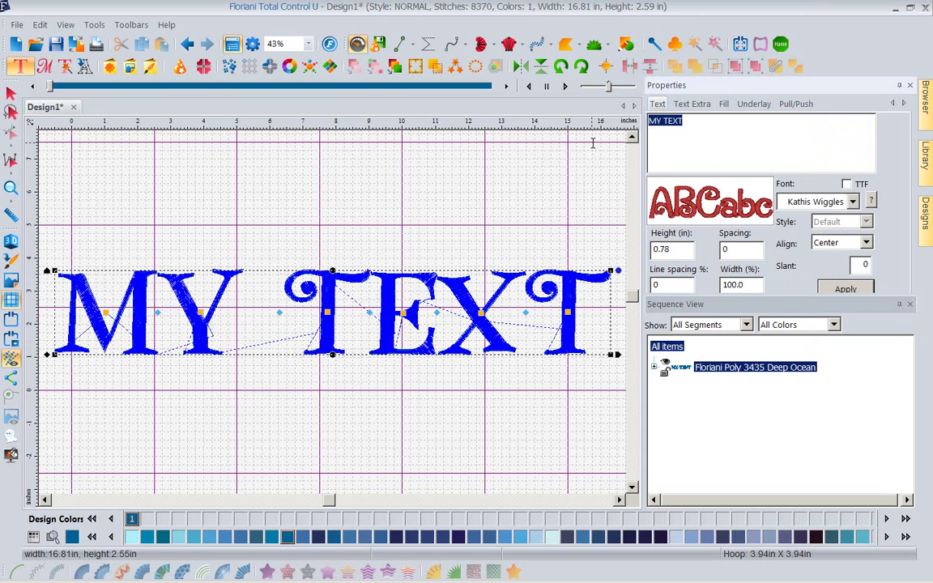
pyautogui.write('I Love this feature')
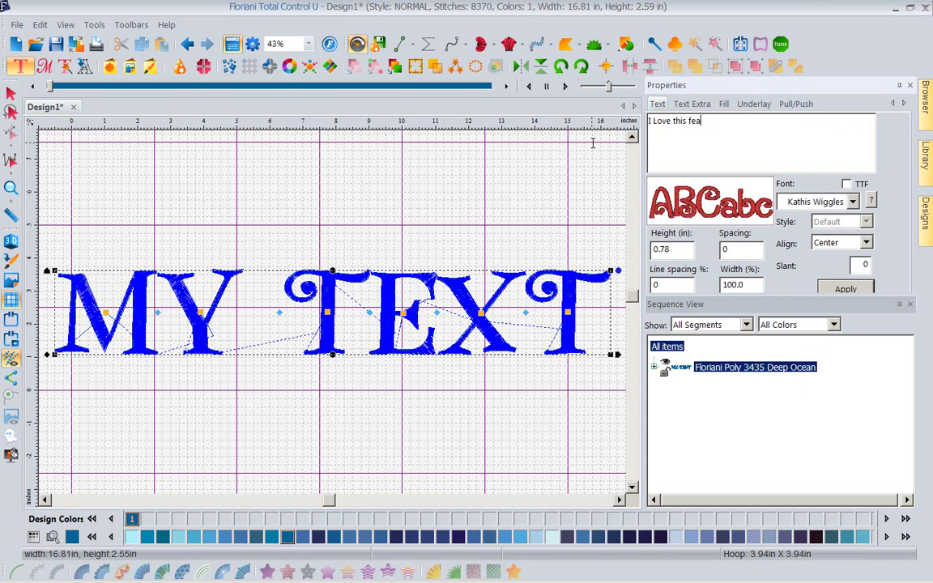
pyautogui.click(675, 251)
pyautogui.click(837, 290)
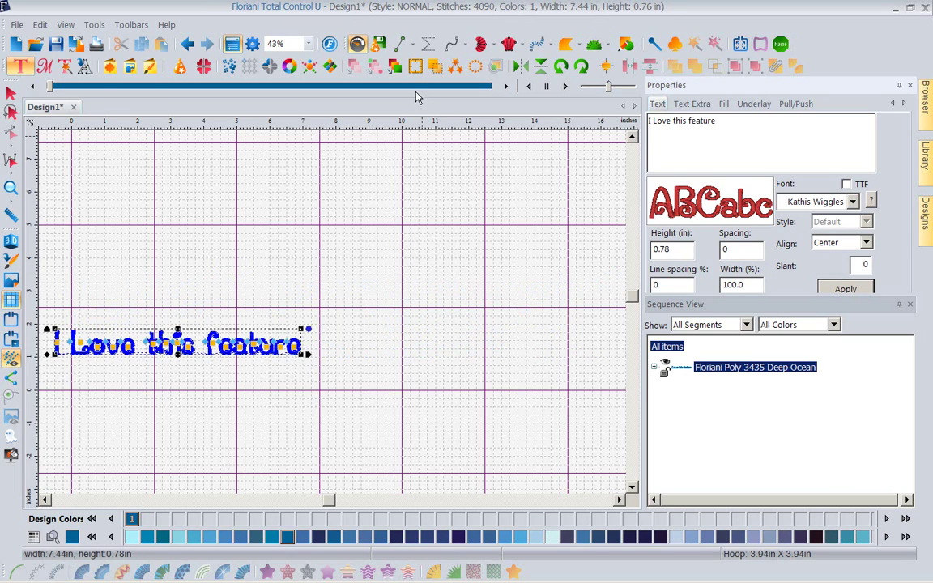
pyautogui.click(308, 43)
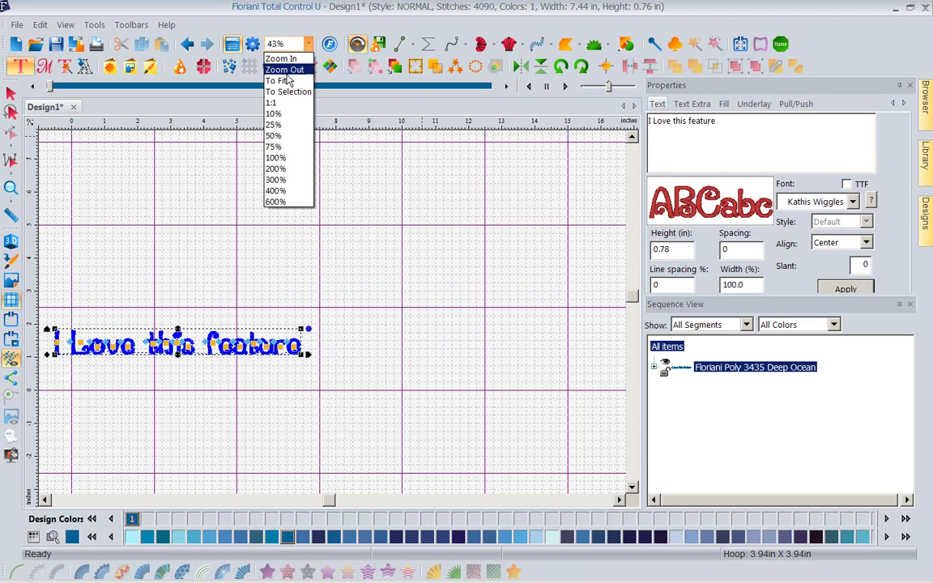
pyautogui.click(276, 81)
pyautogui.click(245, 393)
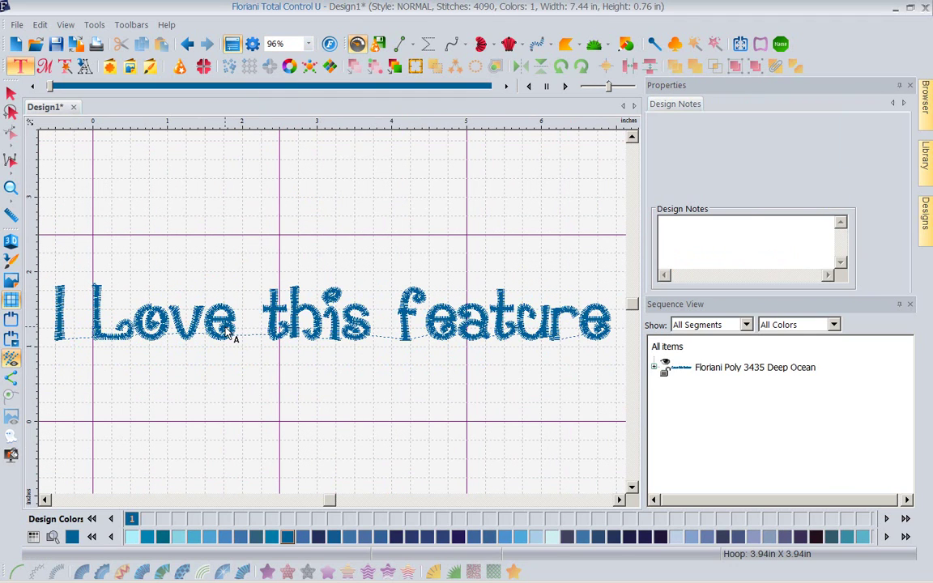
# Step: Move the lettering up near the top, then undo a trial arch to keep it straight
pyautogui.moveTo(235, 337); pyautogui.dragTo(239, 217)
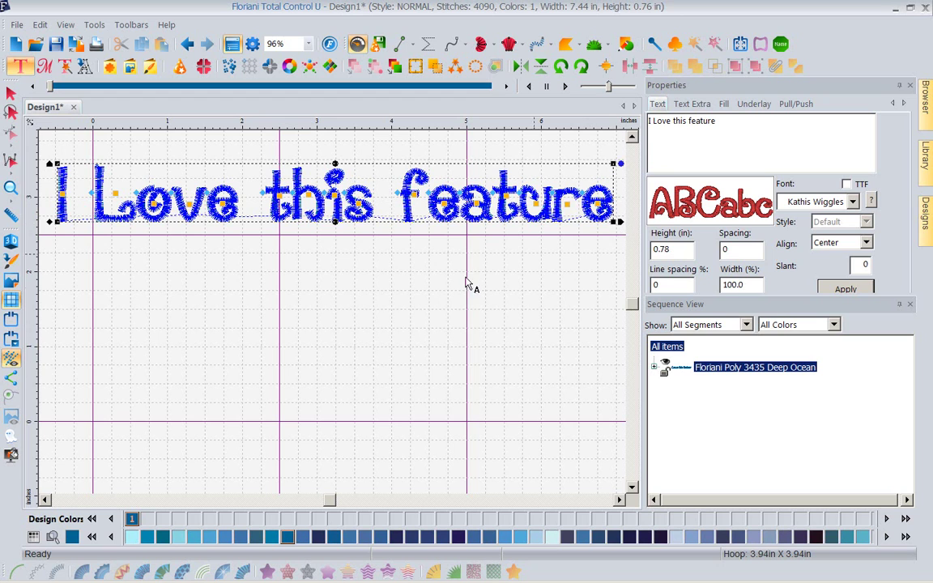
pyautogui.moveTo(337, 221); pyautogui.dragTo(345, 354)
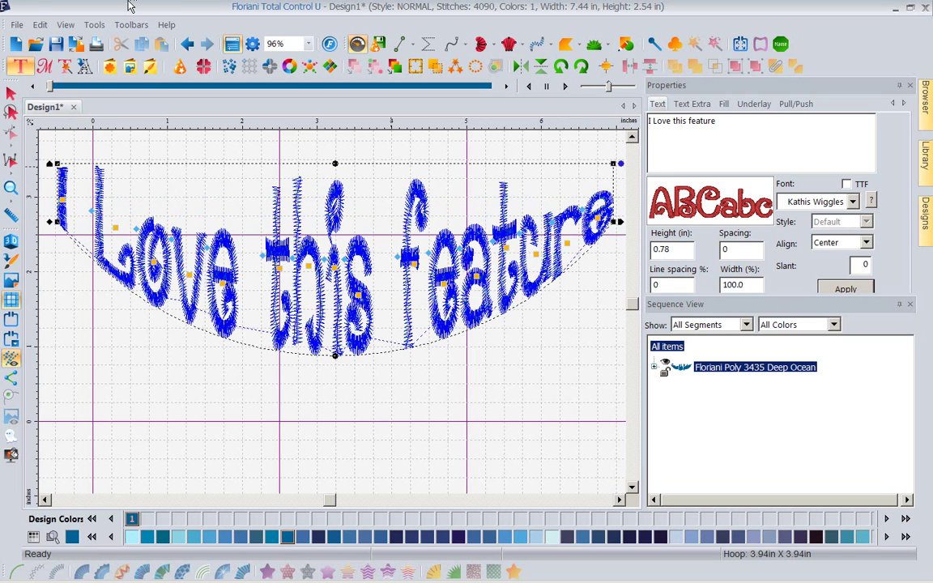
pyautogui.click(187, 46)
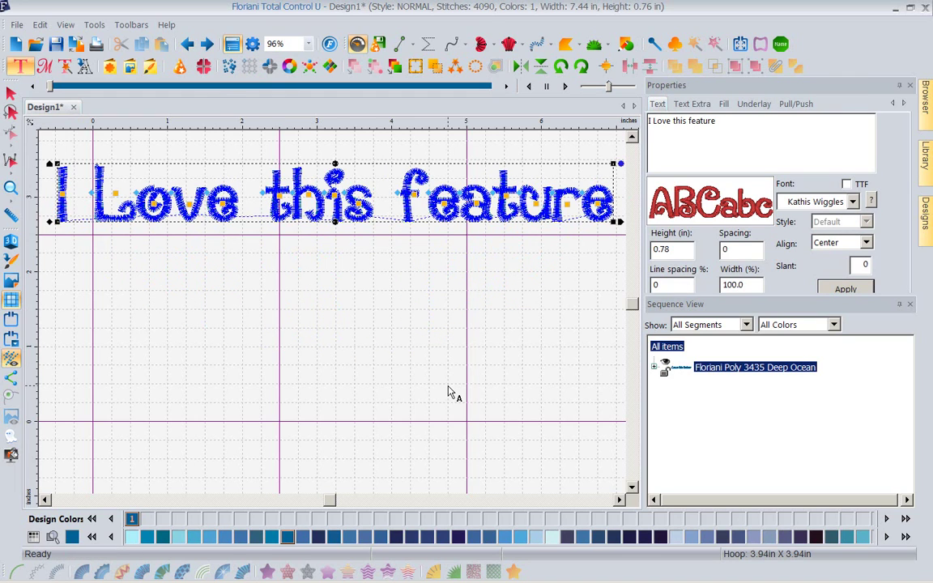